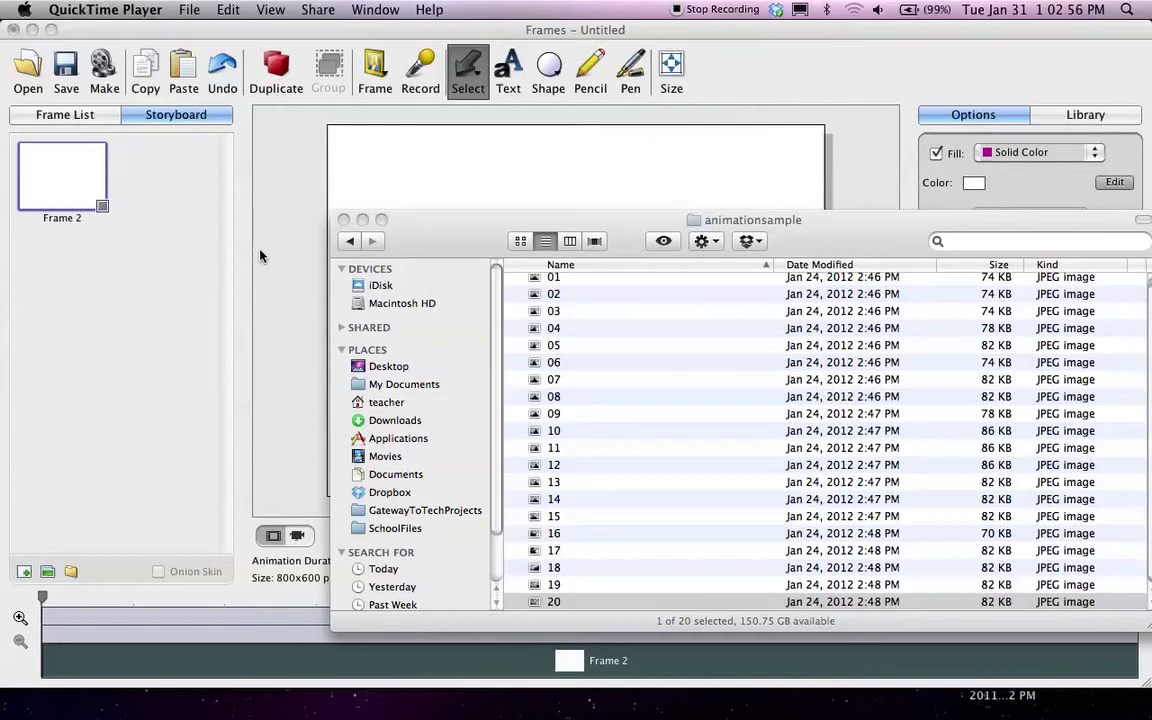
Step: Preview webcam photos 01 through 20 in Quick Look, then close the preview
scroll(607, 360, up, 1)
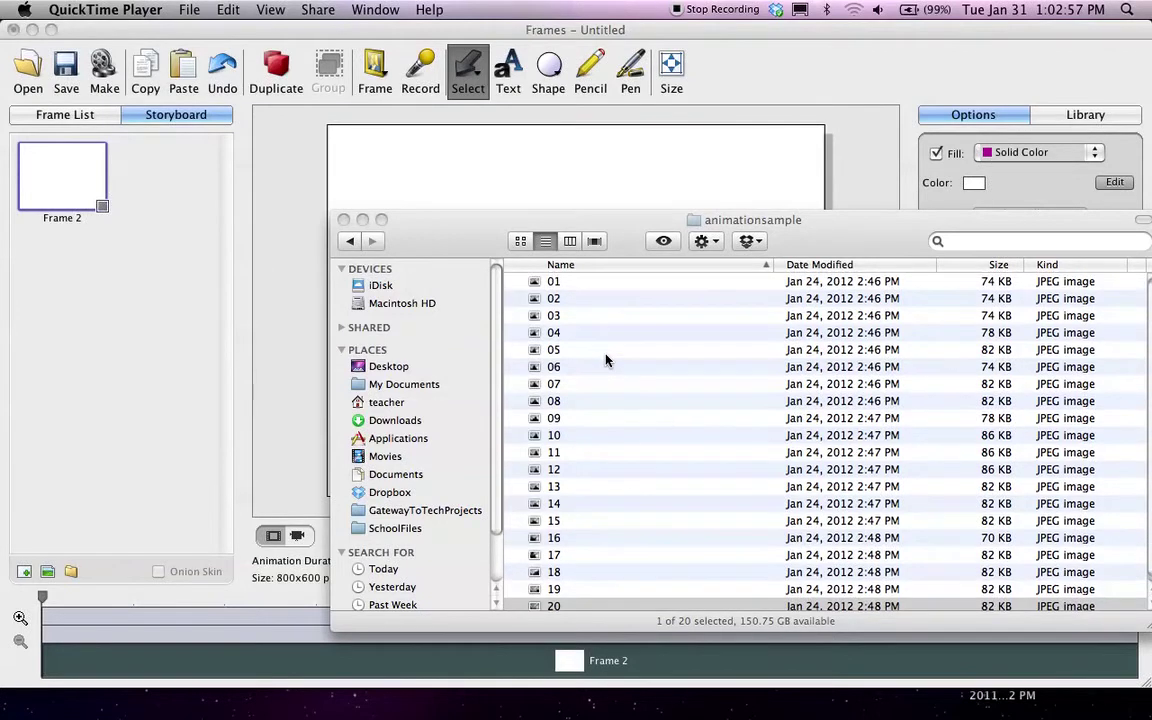
click(594, 288)
click(594, 285)
key(space)
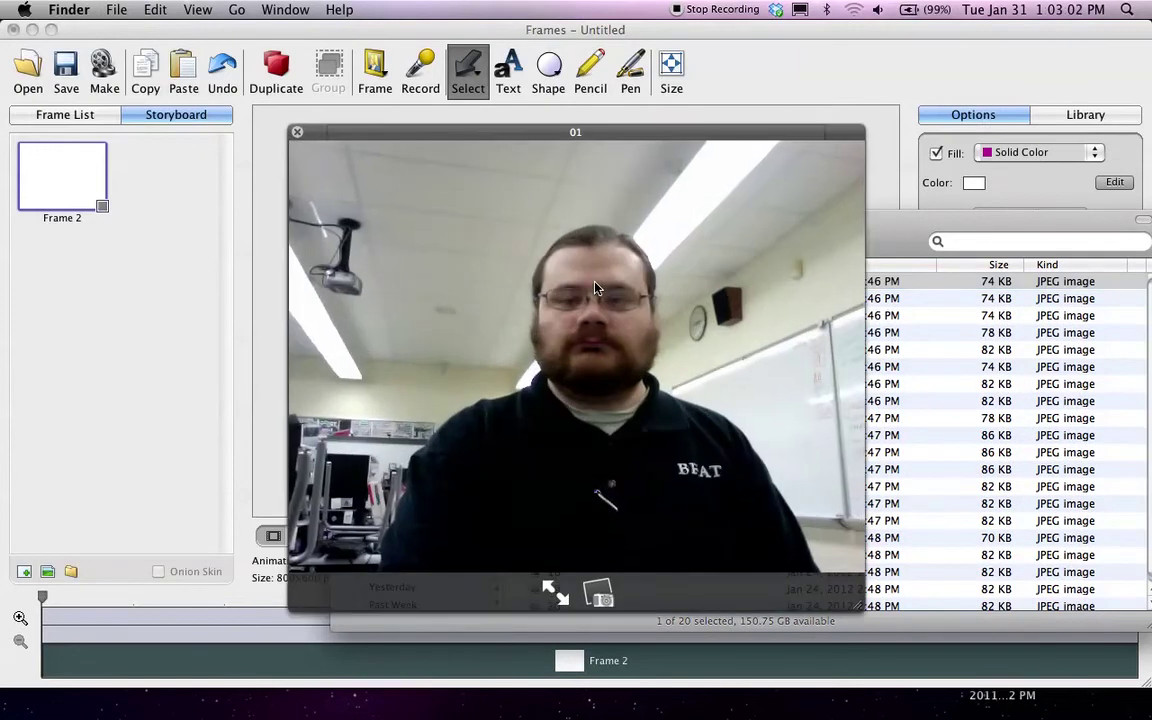
key(Down)
key(Down)
key(Down)
key(Down)
key(Down)
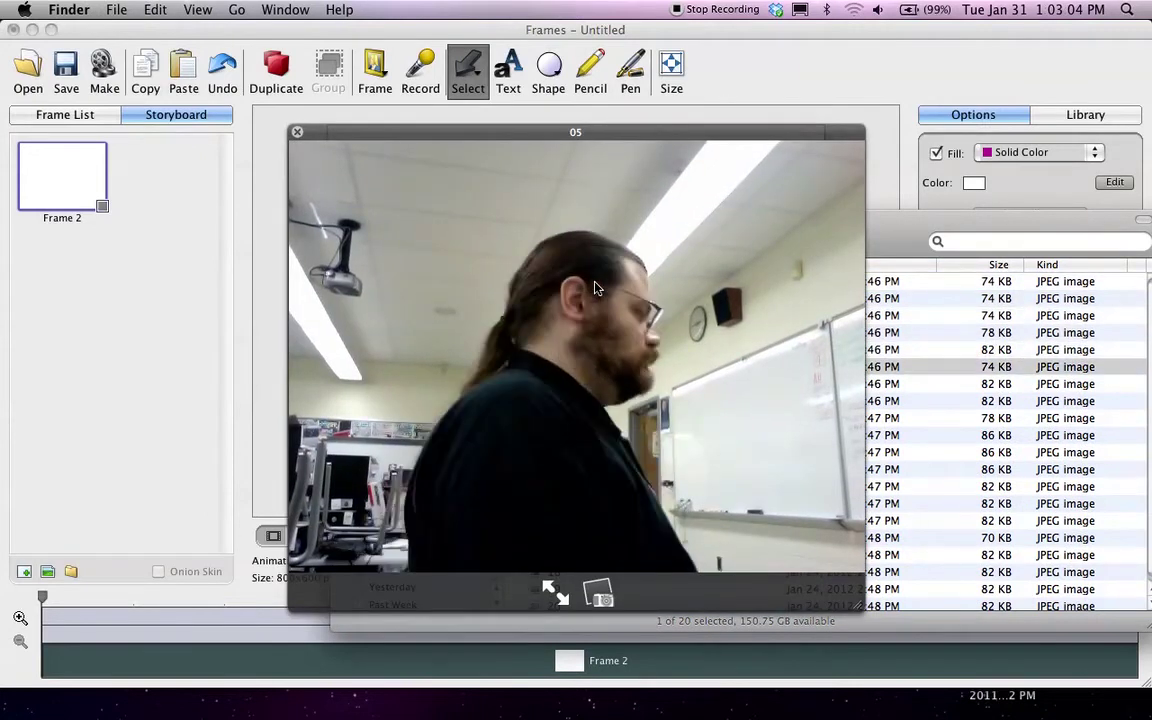
key(Down)
key(Down)
key(Down)
key(Down)
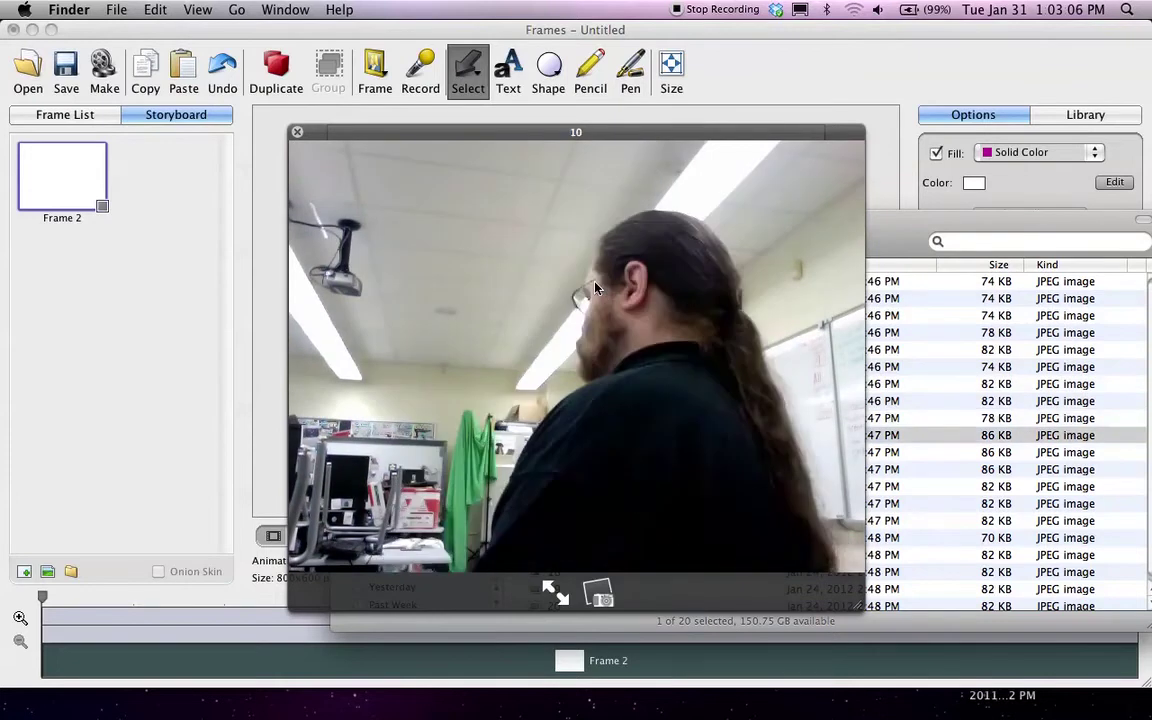
key(Down)
key(Down)
key(Down)
key(Down)
key(Down)
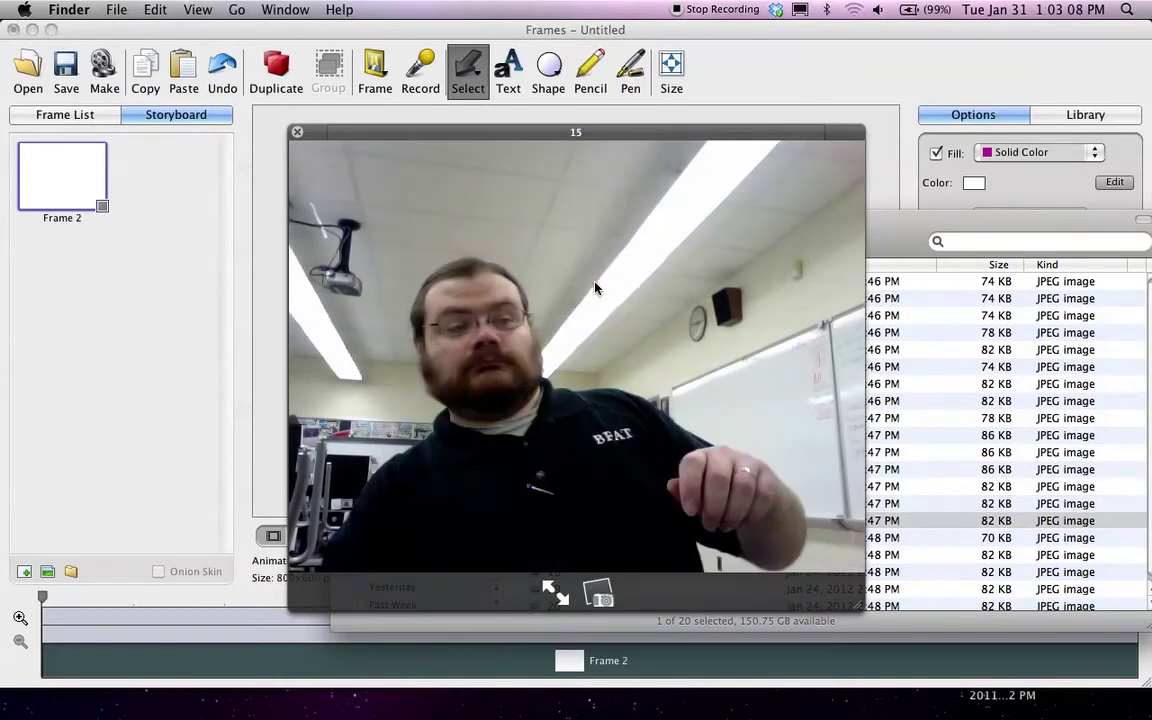
key(Down)
key(Down)
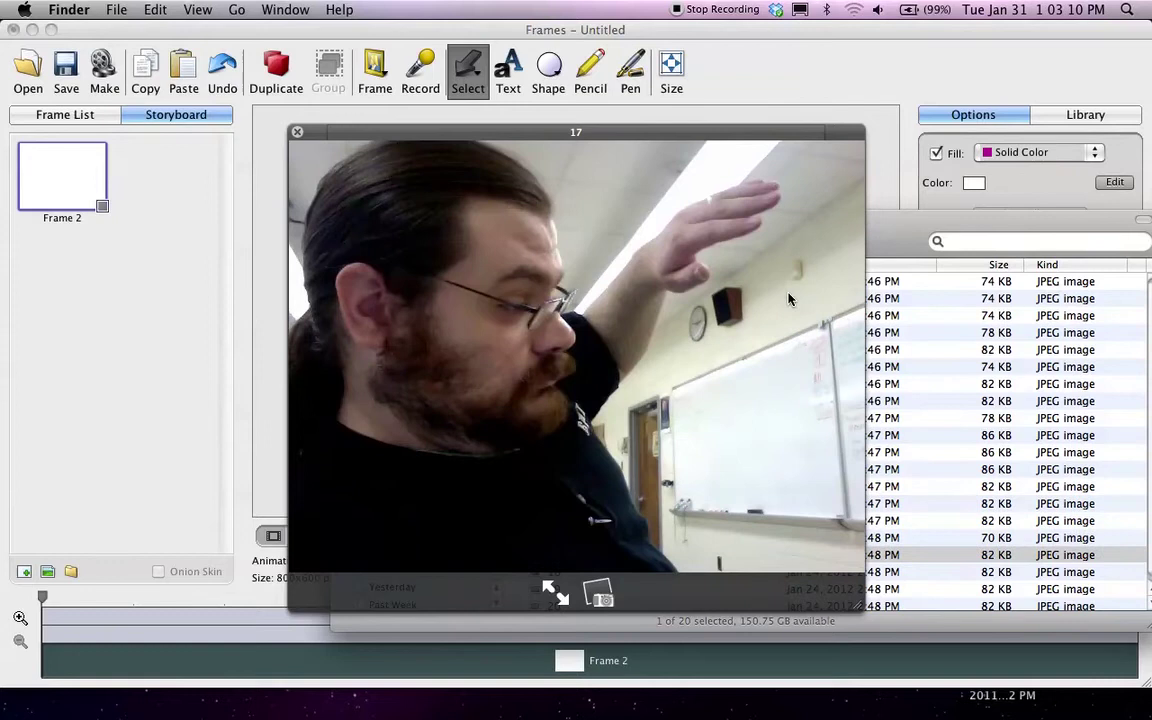
key(Down)
key(Down)
key(Down)
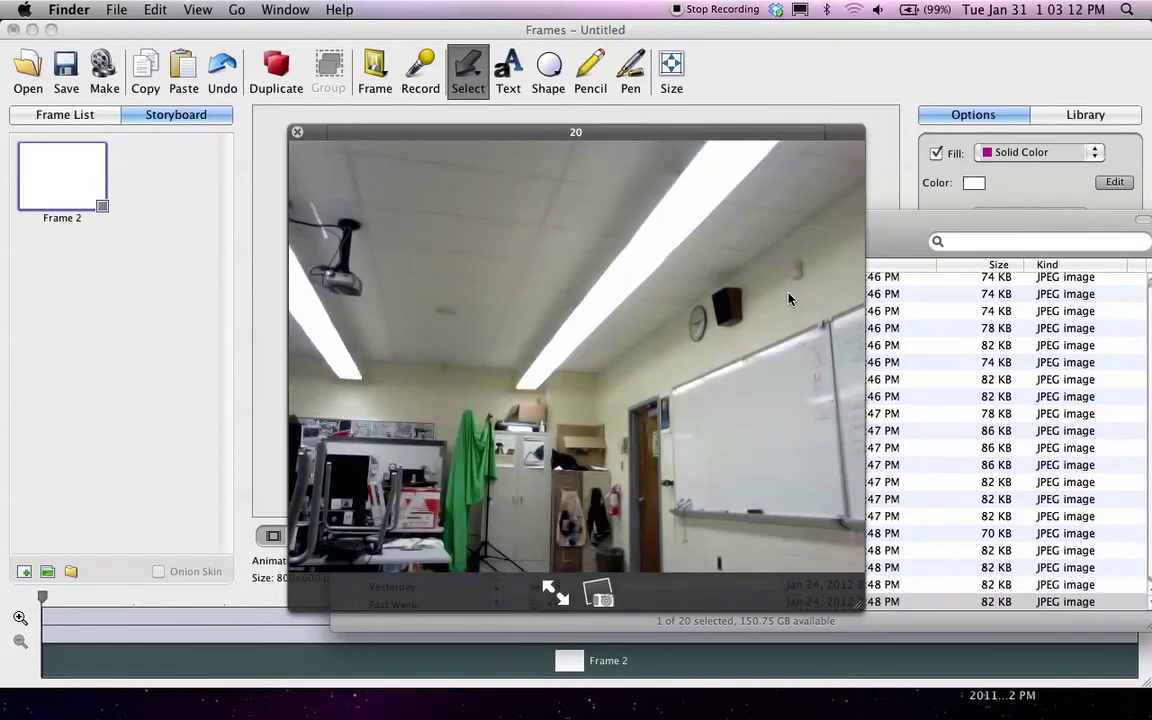
key(Up)
key(Up)
key(Up)
key(Up)
key(Up)
key(Up)
key(Up)
key(Up)
key(Up)
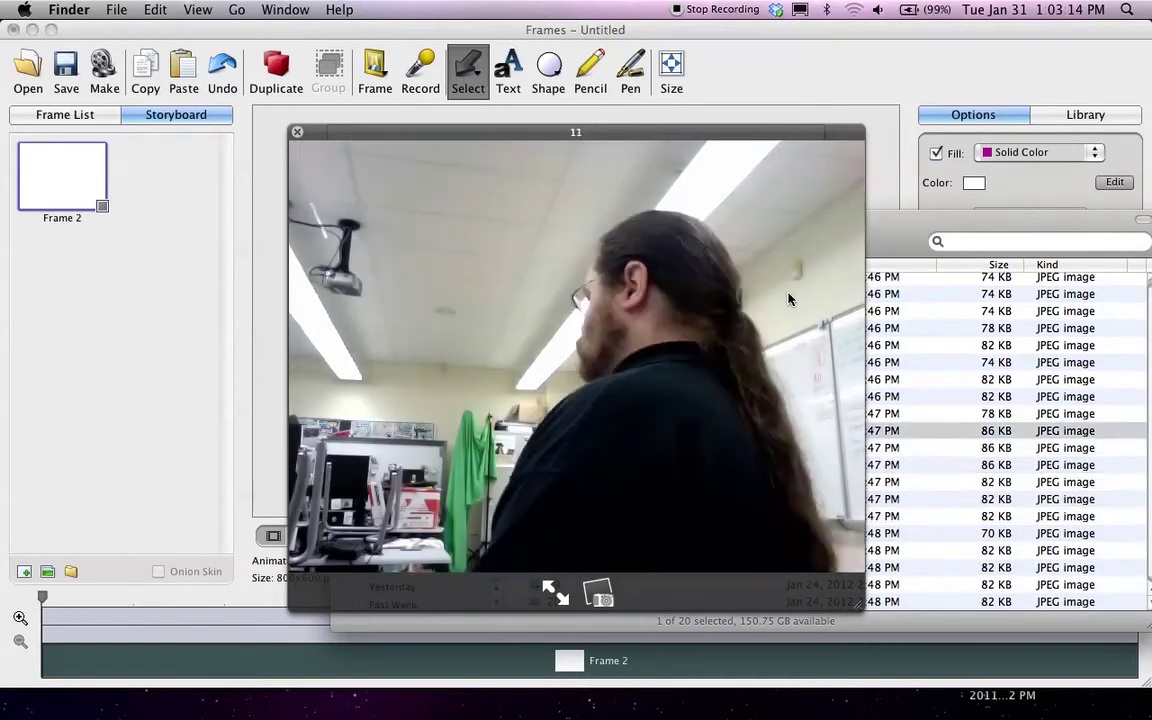
key(Up)
key(Up)
key(Up)
key(Up)
key(Up)
key(Up)
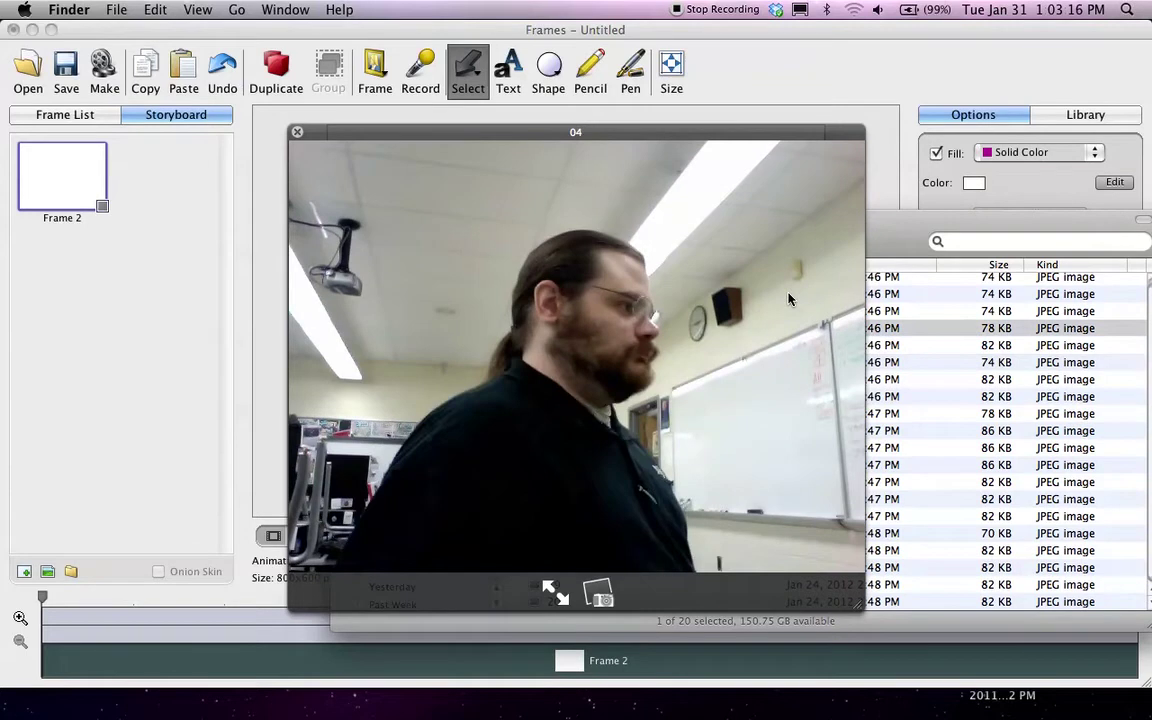
key(Down)
key(Up)
key(Up)
key(Up)
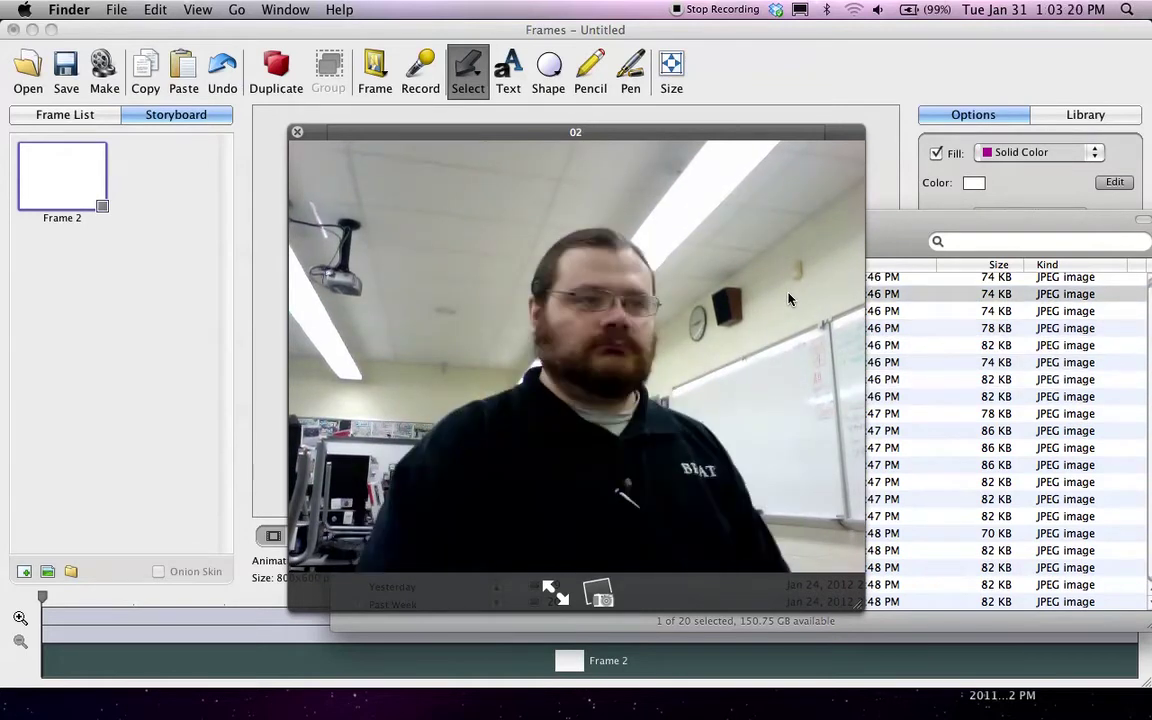
key(Up)
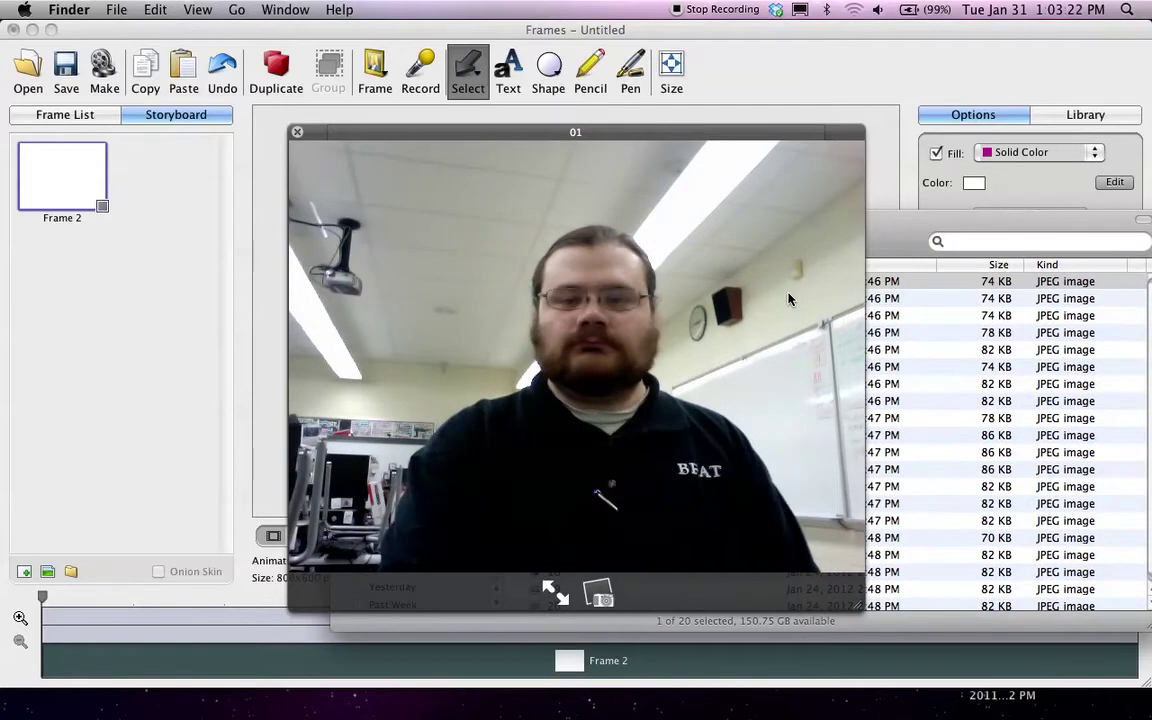
key(space)
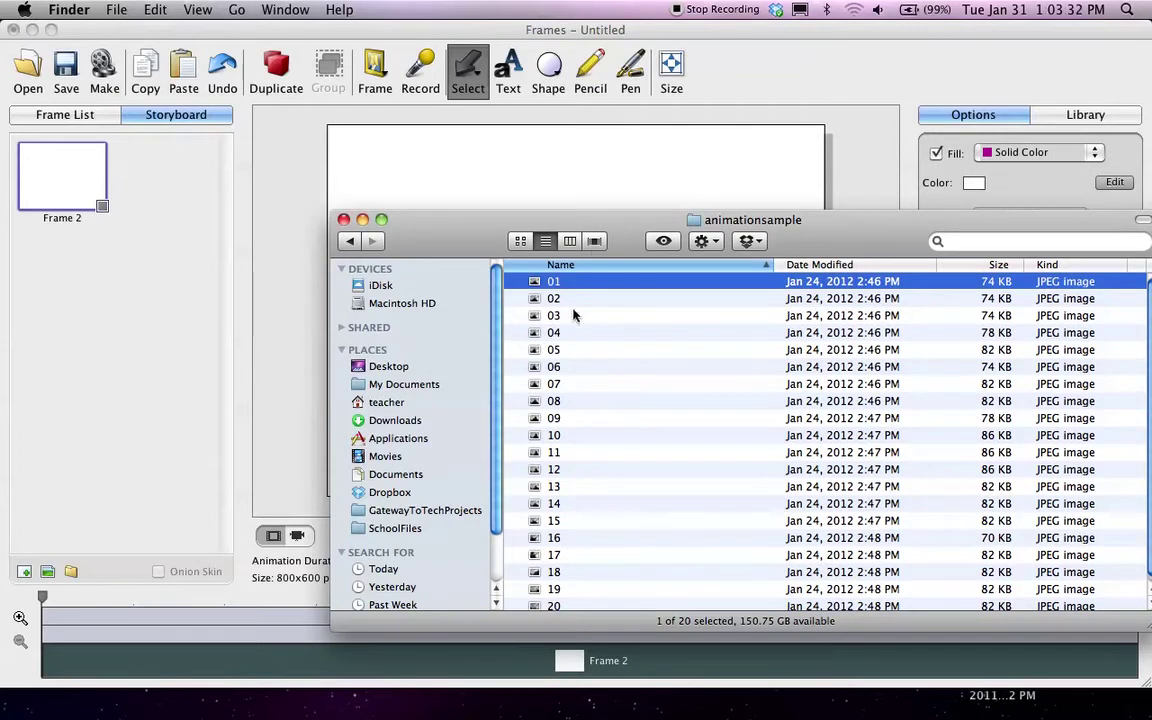
Step: Move the animationsample window and preview photos 04, 12, 02 and 01 again
drag(630, 235, 609, 205)
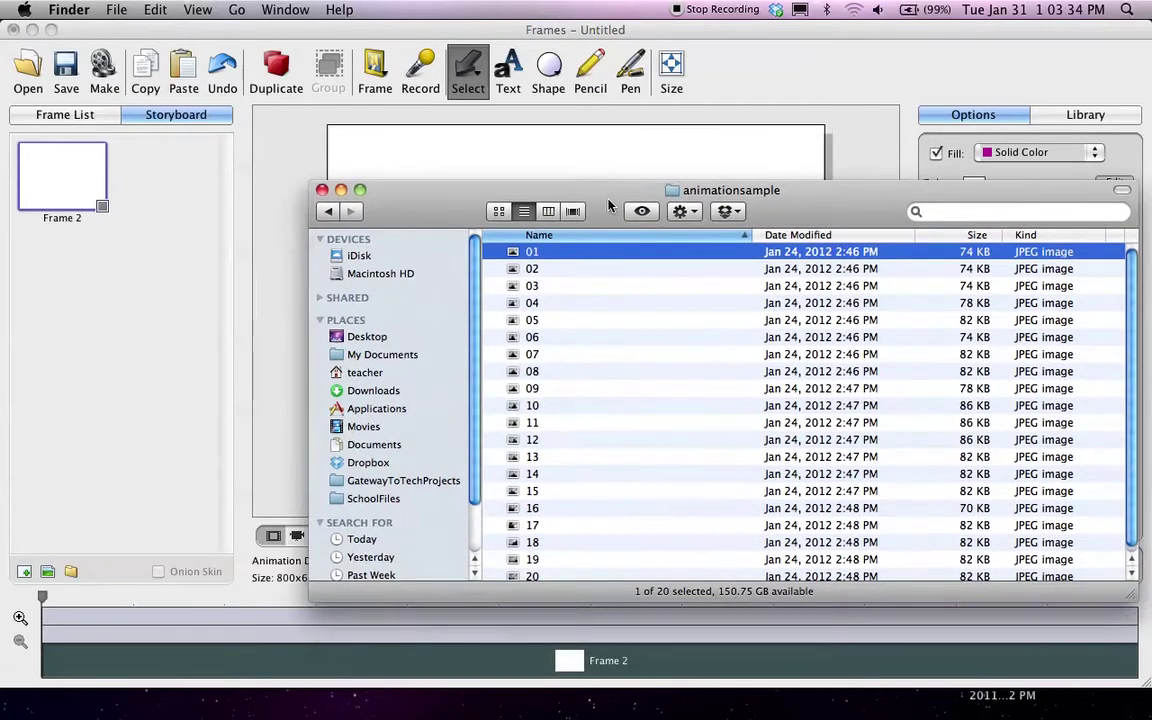
scroll(560, 292, down, 1)
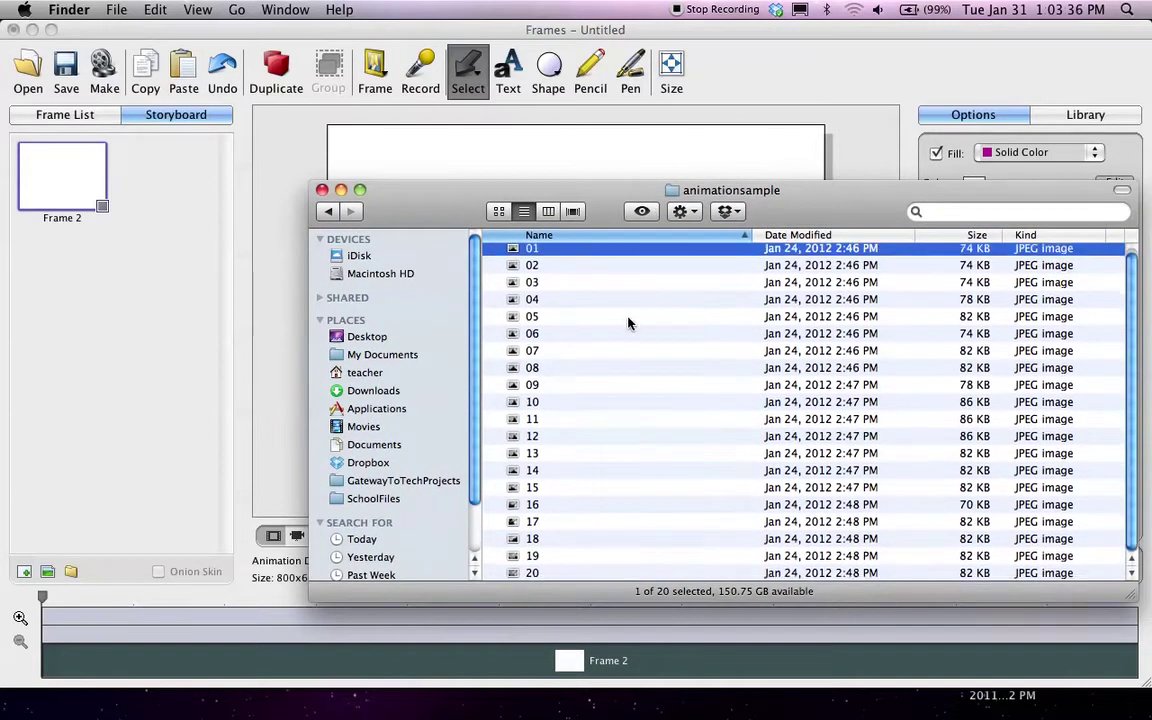
click(541, 292)
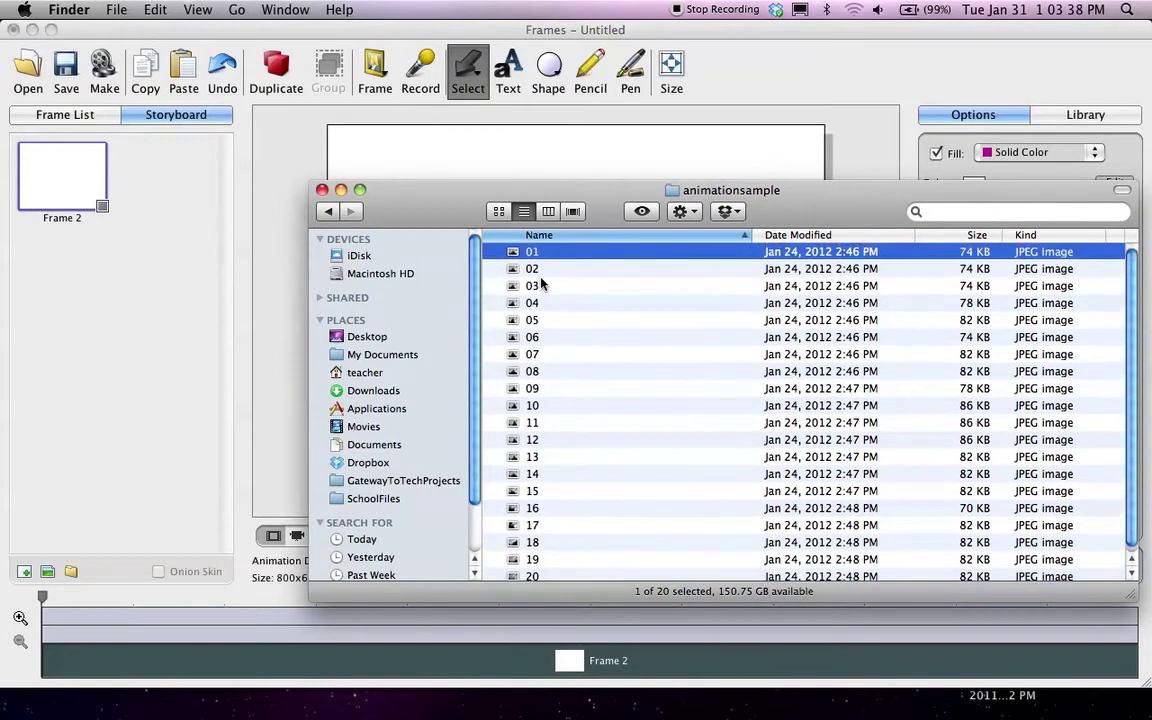
key(space)
key(Down)
key(Down)
key(Down)
key(Down)
key(Down)
key(Down)
key(Down)
key(Down)
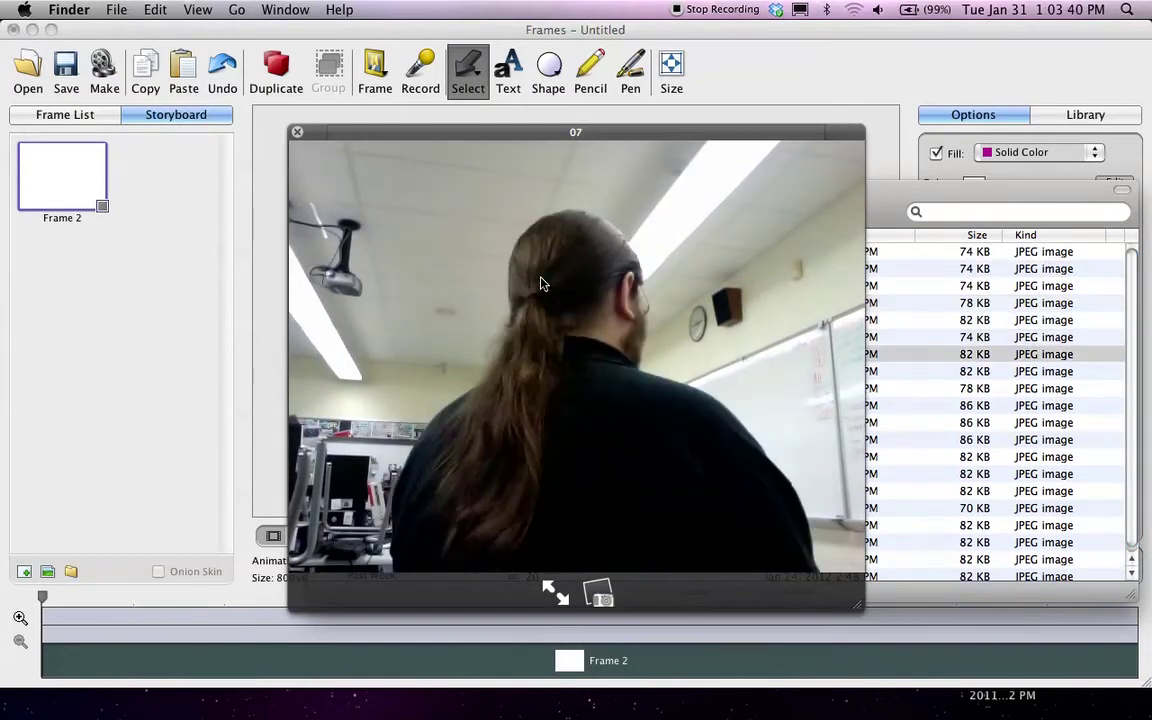
key(Up)
key(Up)
key(Up)
key(Up)
key(Up)
key(Up)
key(Up)
key(Up)
key(Up)
key(Up)
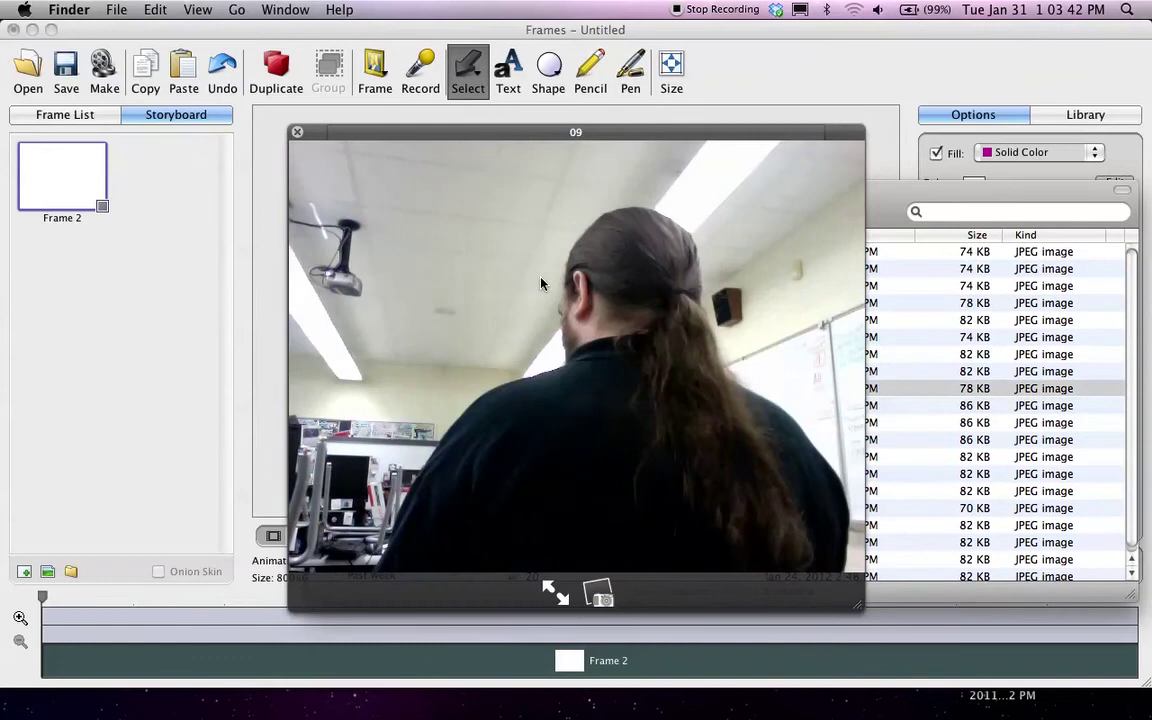
key(Up)
key(space)
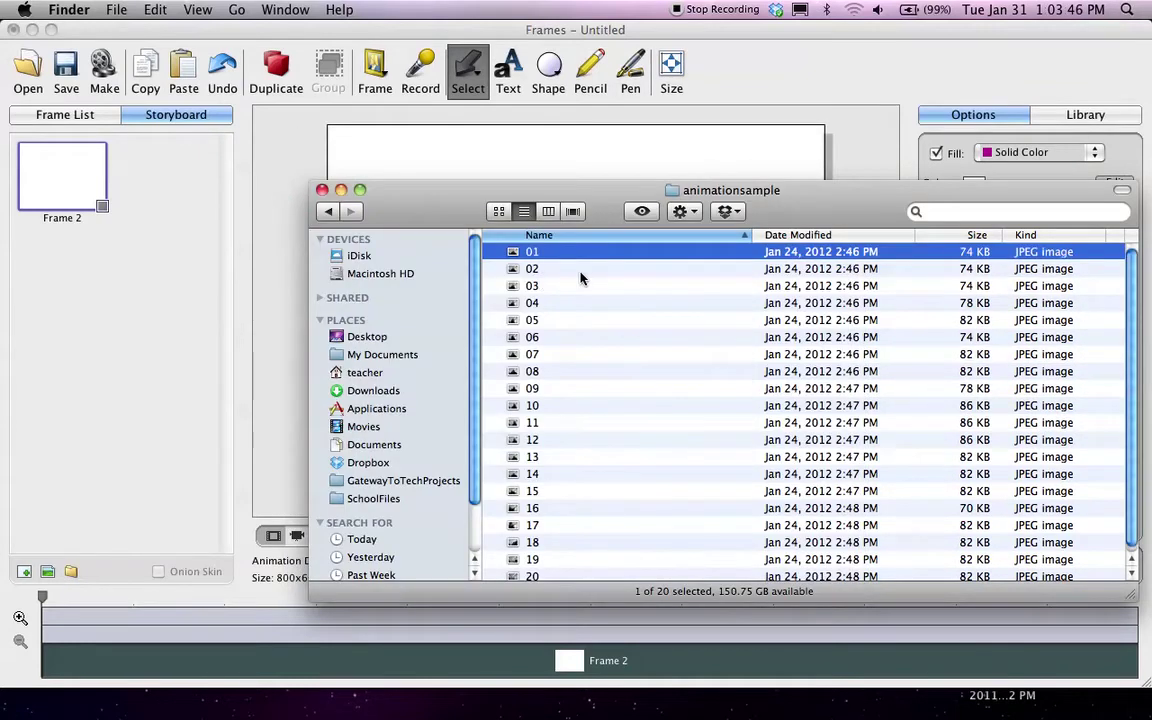
Step: Import the Desktop's animationsample folder as frames using Frame > Add Frames From a Folder
click(392, 141)
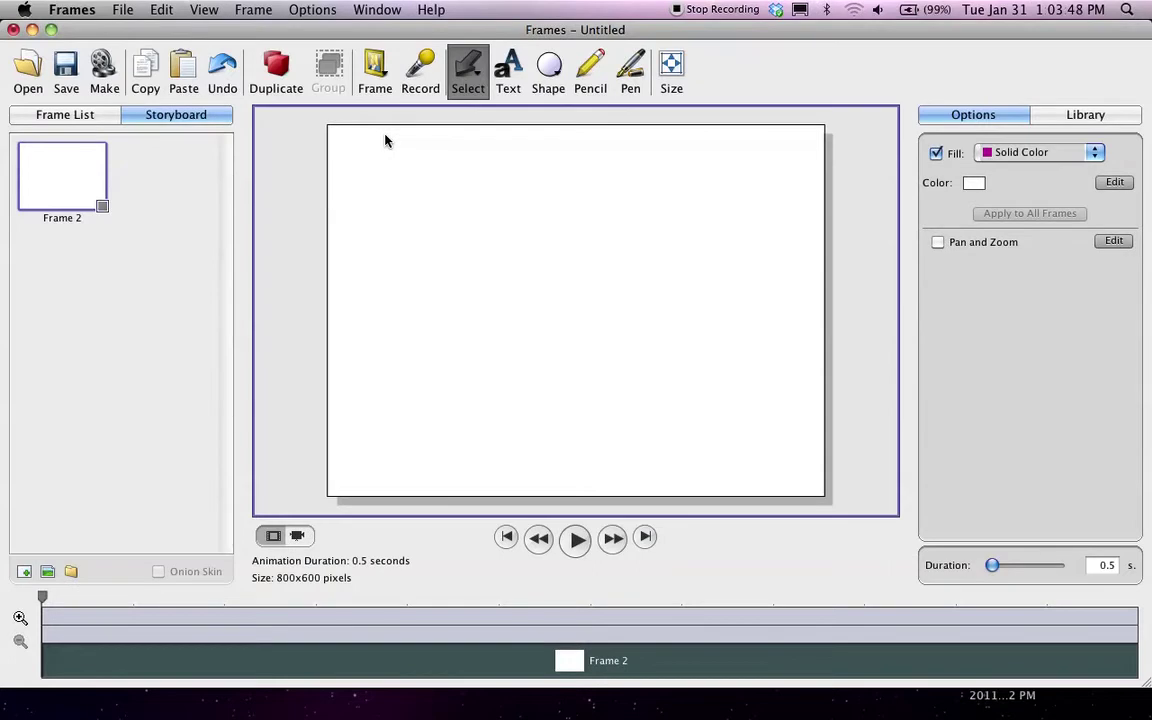
click(121, 9)
mouse_move(147, 9)
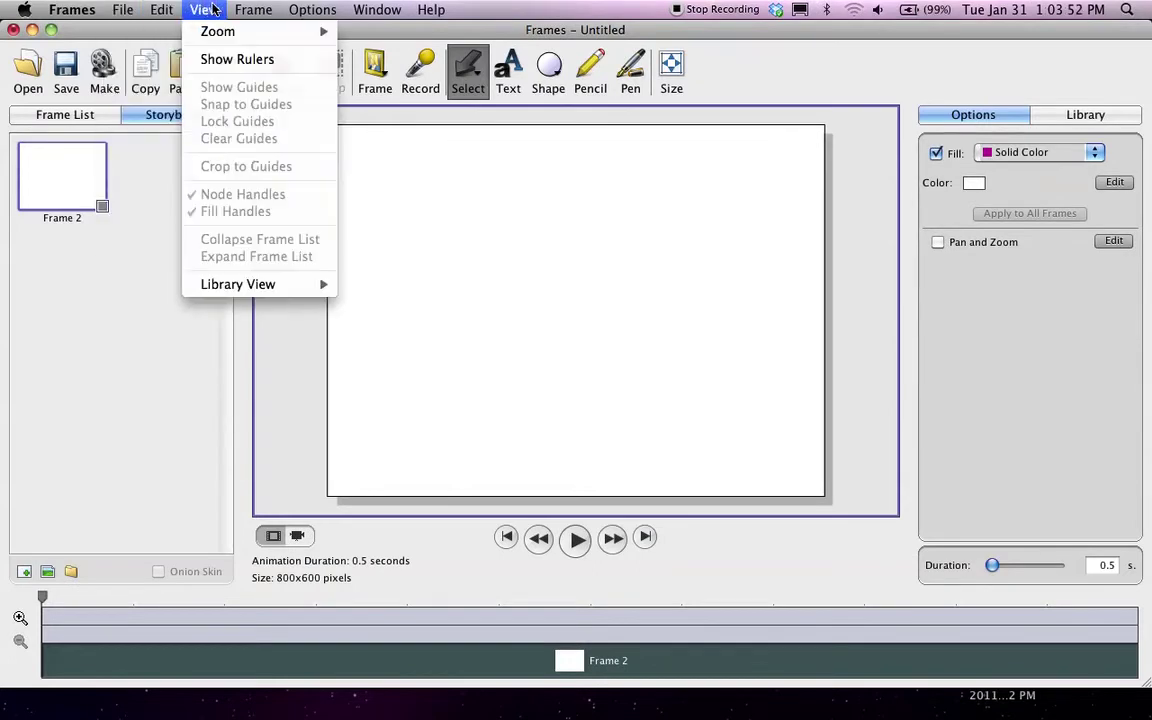
mouse_move(258, 9)
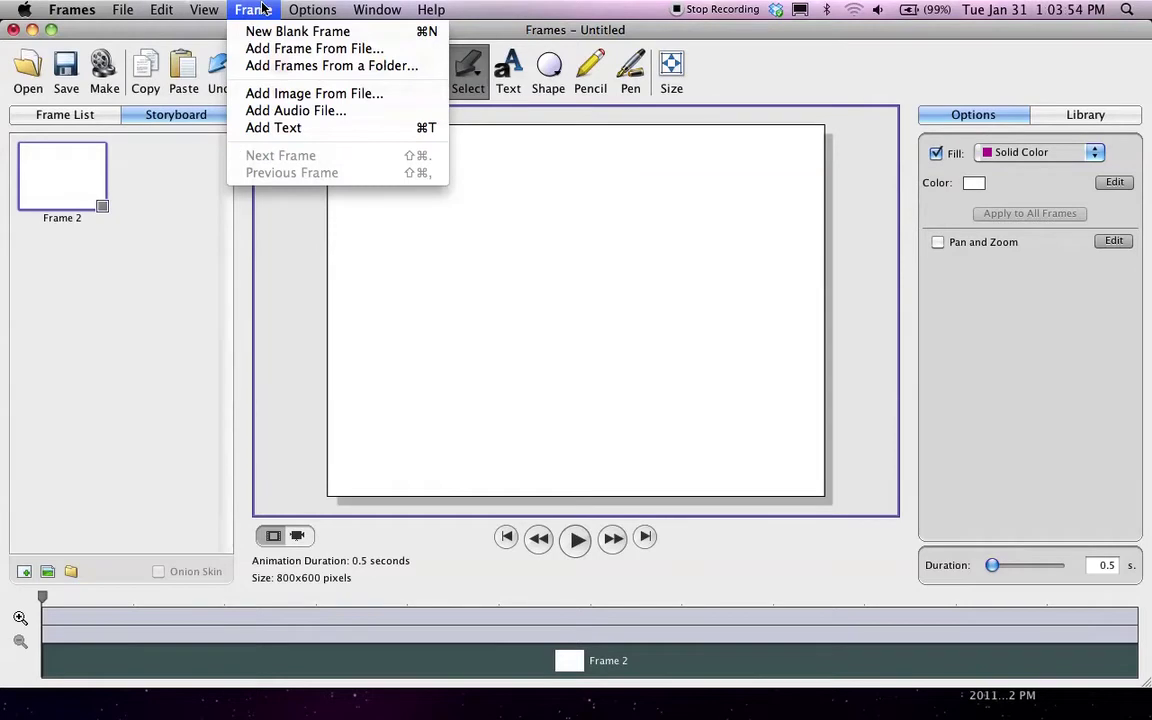
click(262, 67)
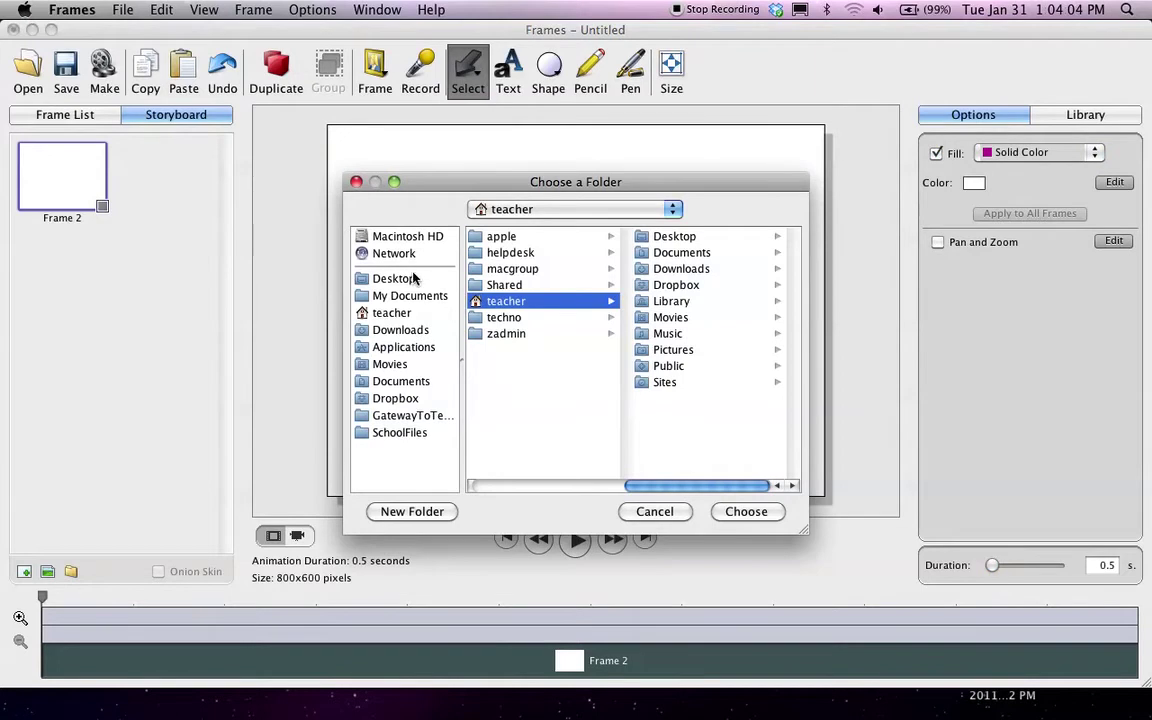
click(399, 281)
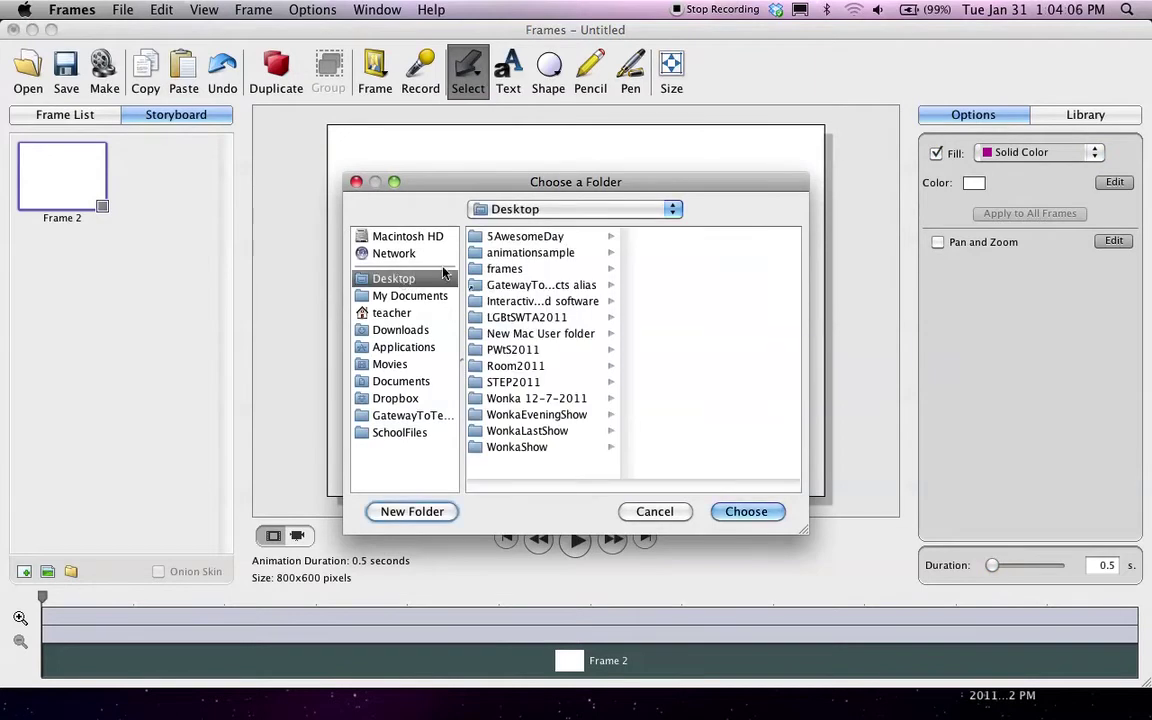
click(514, 257)
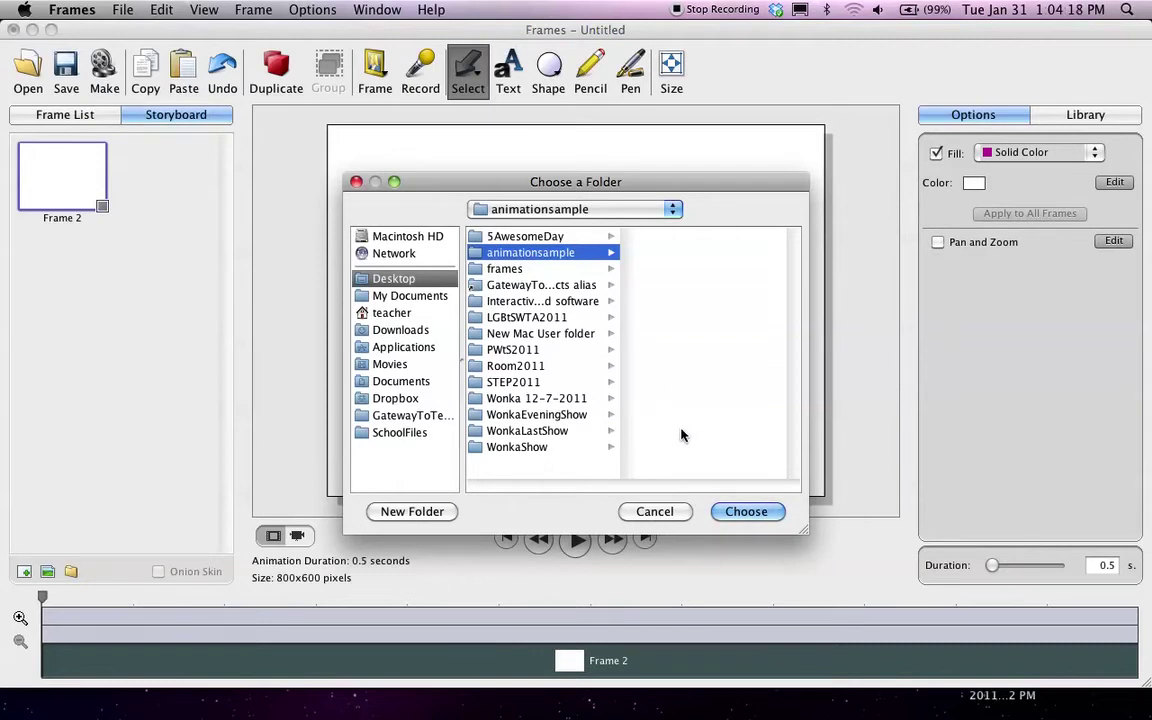
click(735, 513)
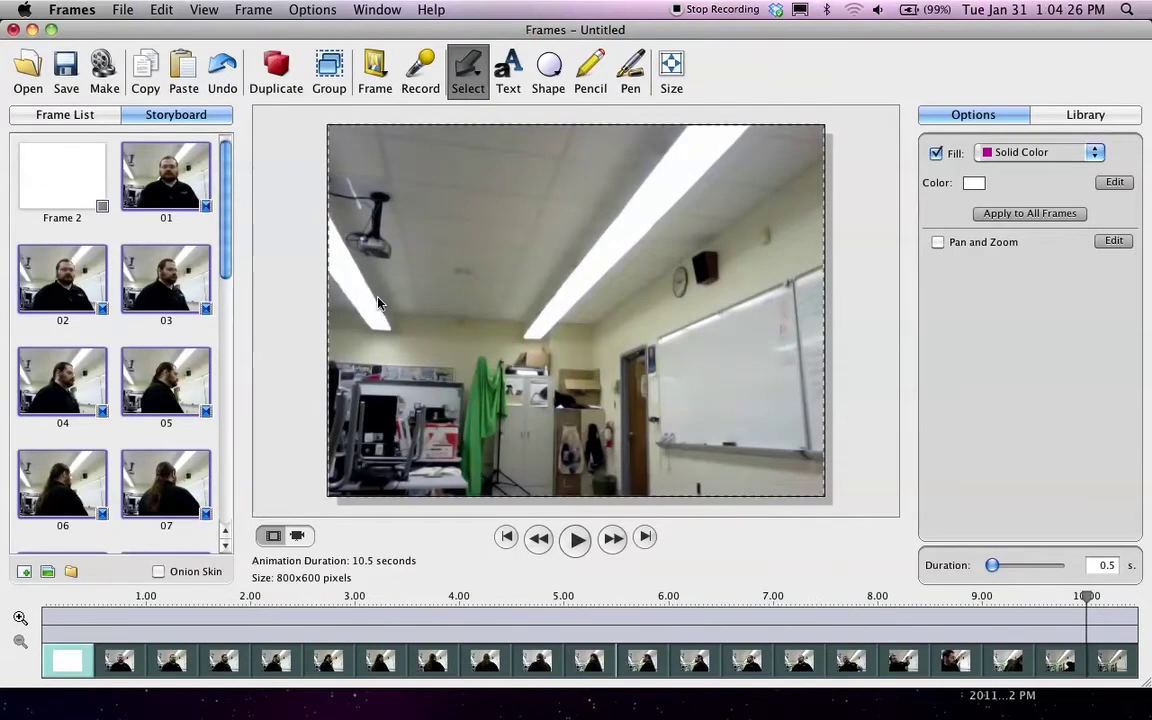
Step: Give the title frame a black background and add a two-line 'Whoops!' / 'By Mr.' text box
click(56, 182)
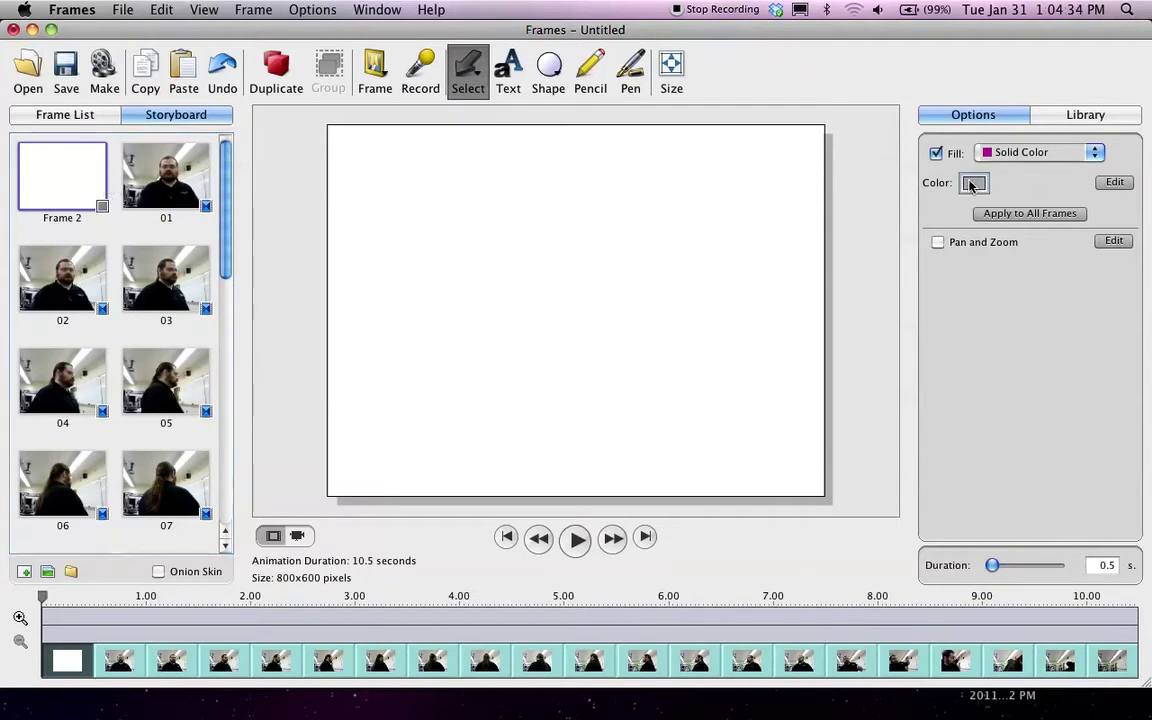
drag(972, 185, 1120, 282)
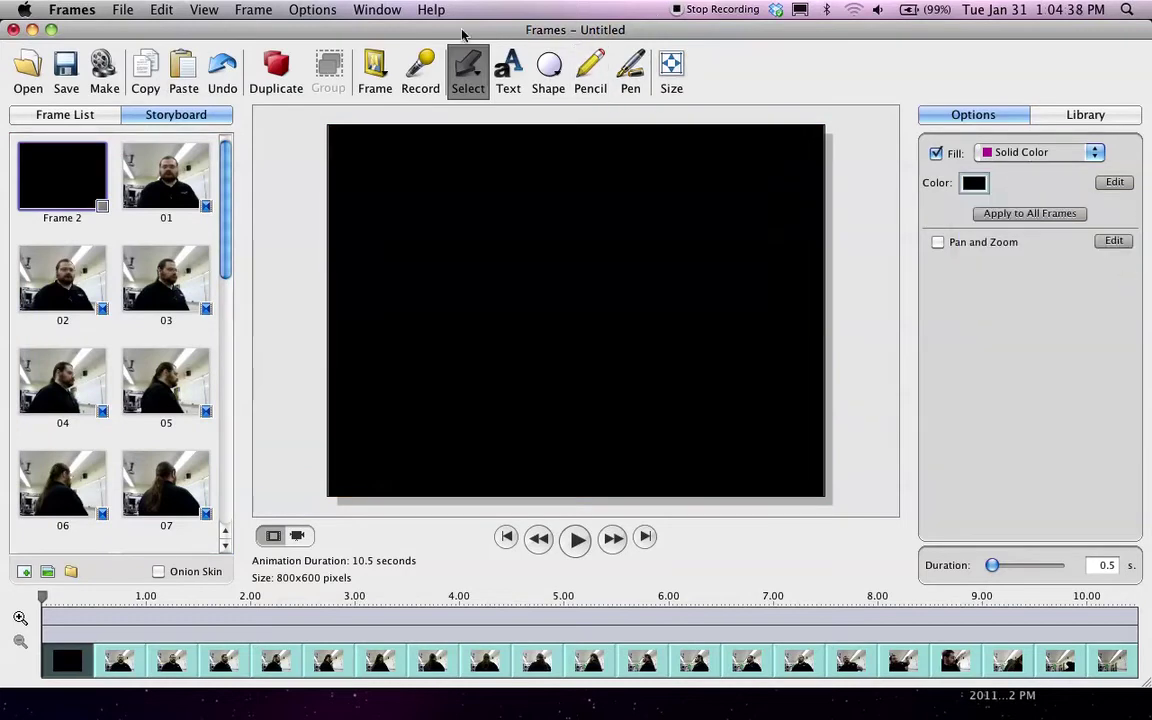
click(518, 64)
double_click(557, 285)
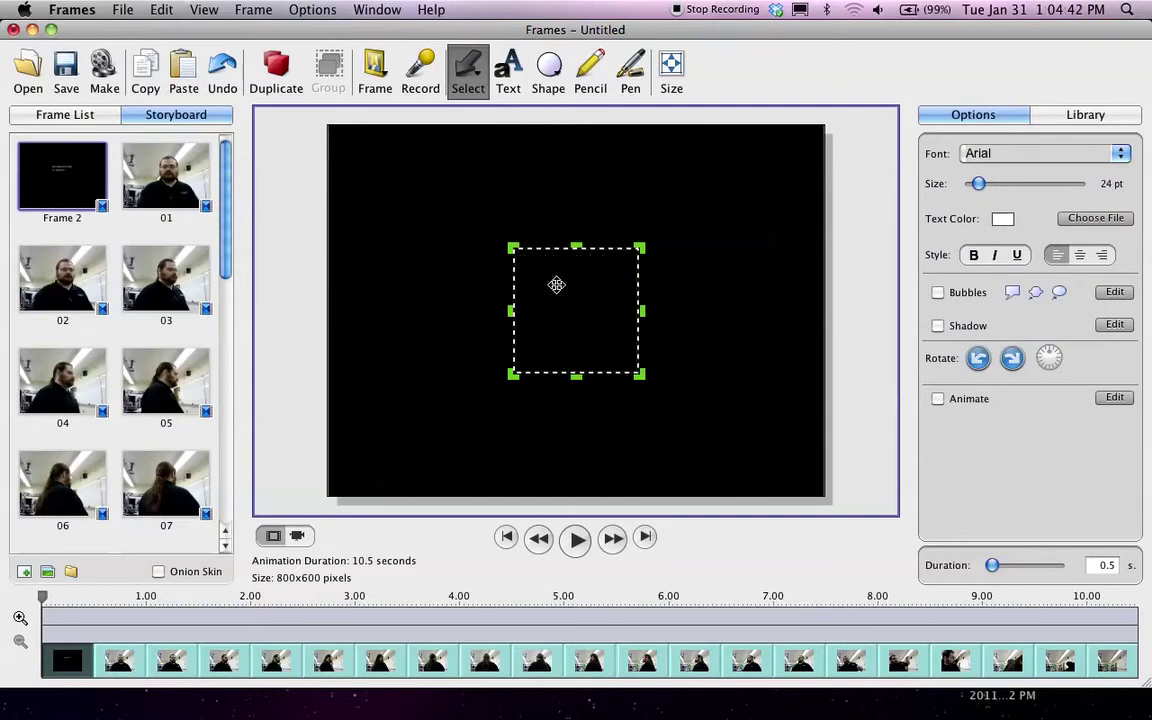
text(Whoops!)
key(Return)
text(By )
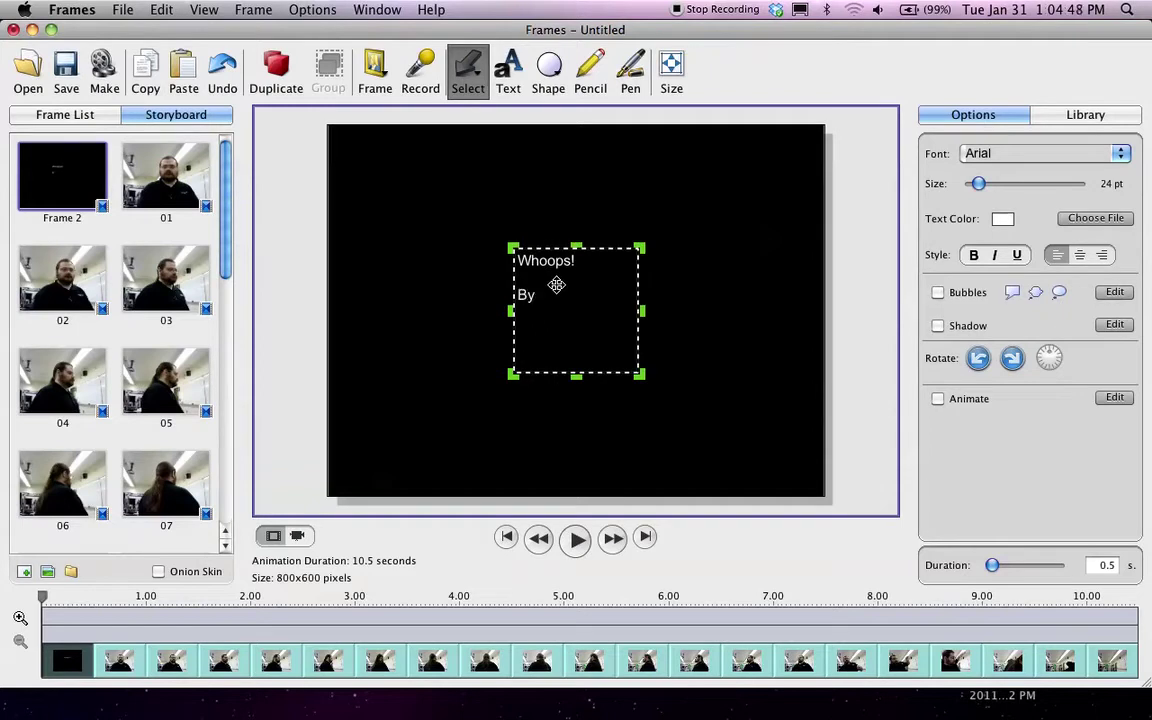
text(Mr. Smith)
Step: Enlarge the title text to 150 pt, stretch its box across the frame, and centre-align it
key(super+a)
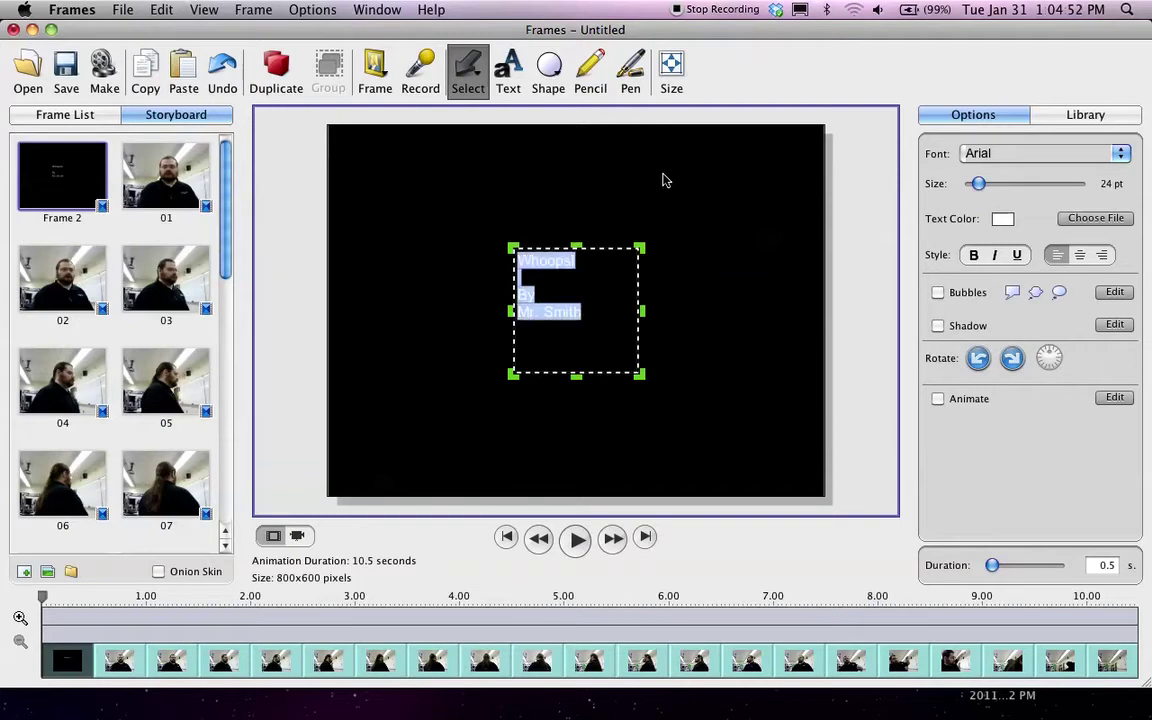
drag(978, 184, 1103, 181)
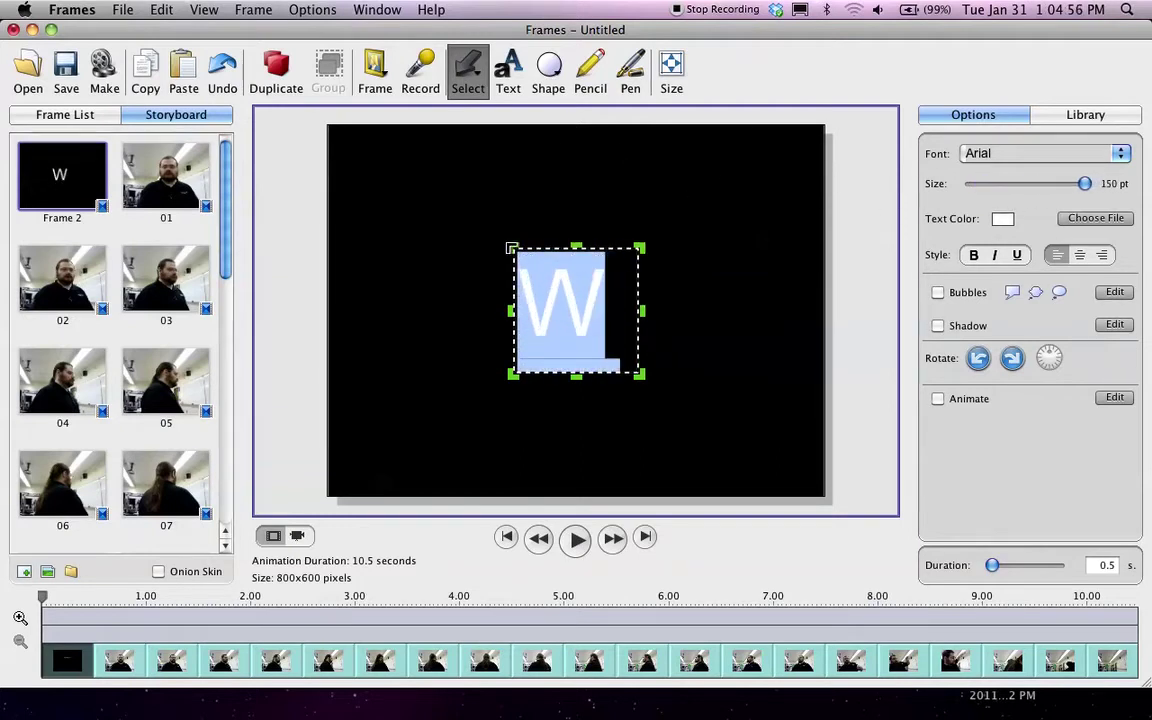
drag(511, 247, 348, 152)
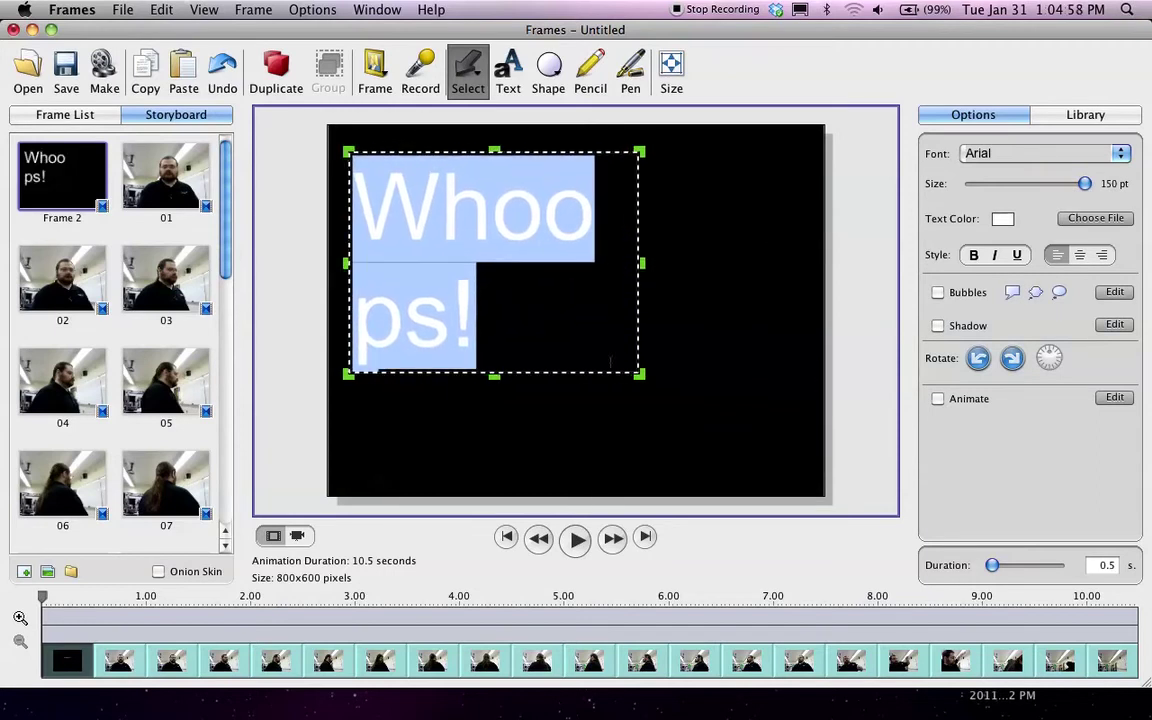
drag(645, 381, 828, 488)
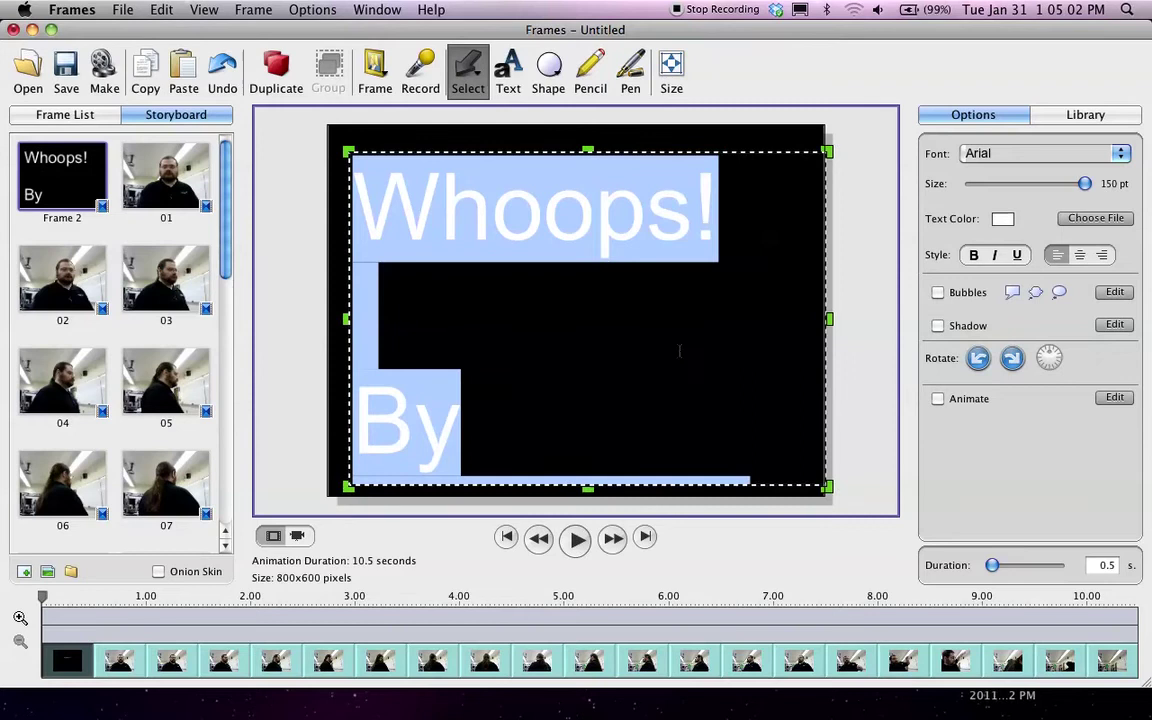
click(668, 309)
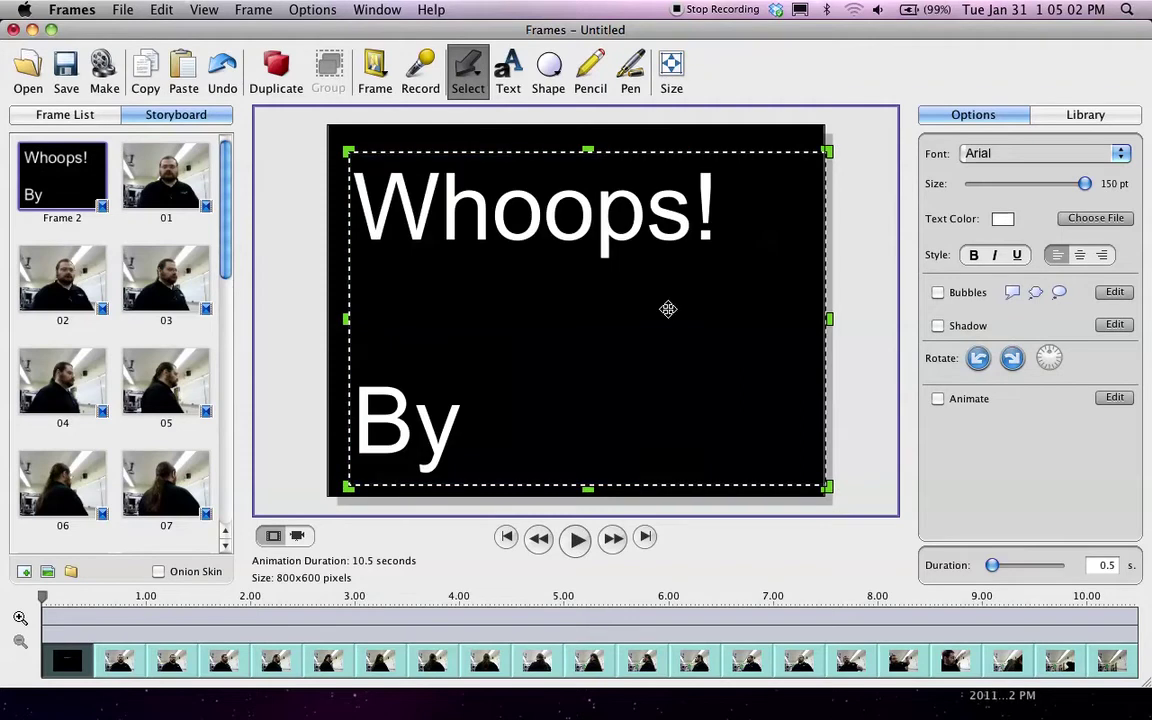
double_click(418, 296)
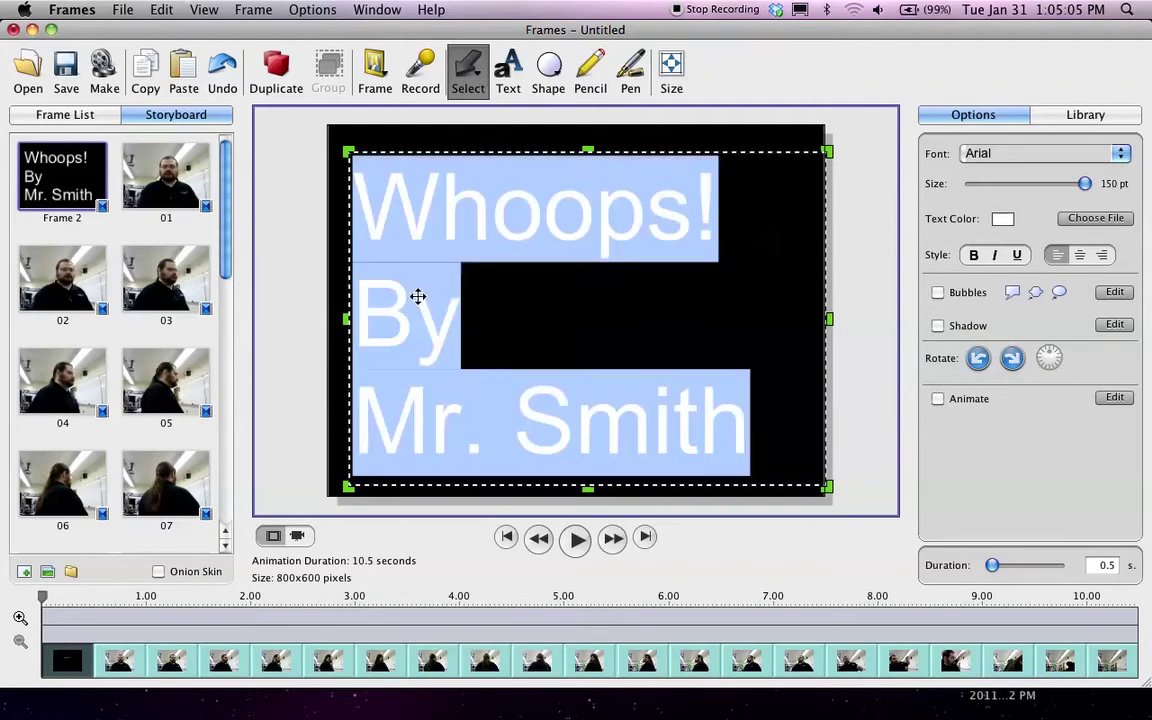
click(1080, 255)
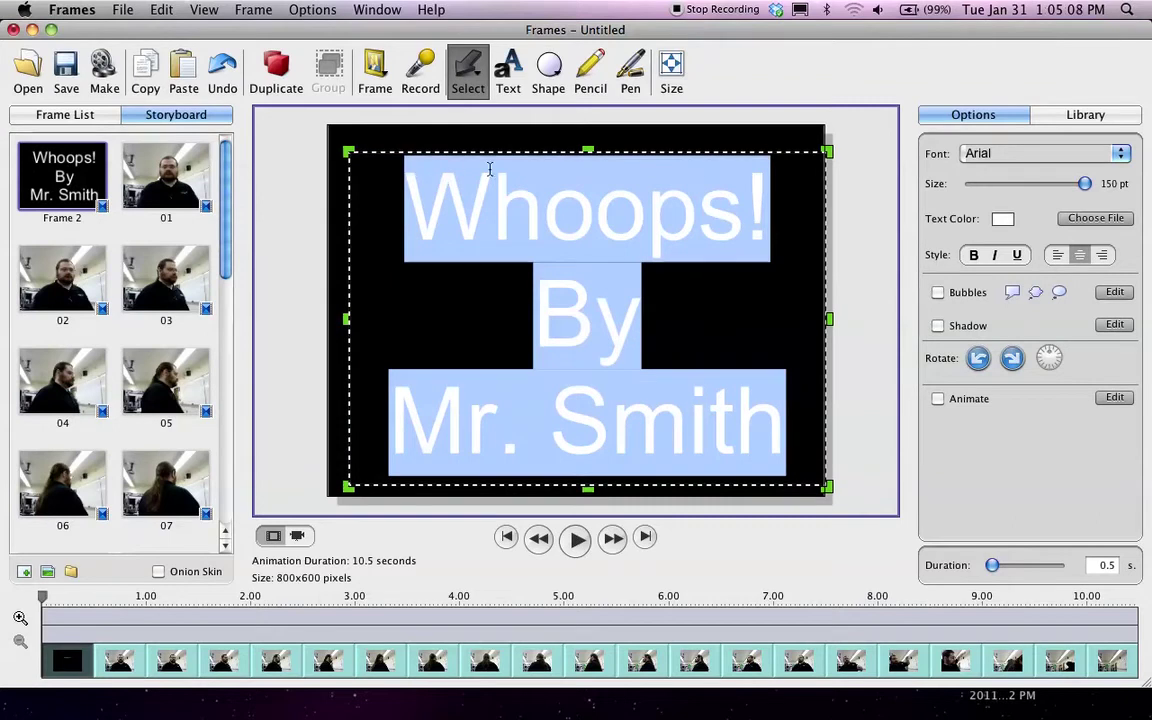
Step: Nudge the title object up and left to centre it, then deselect it
click(465, 129)
click(463, 184)
drag(463, 184, 455, 180)
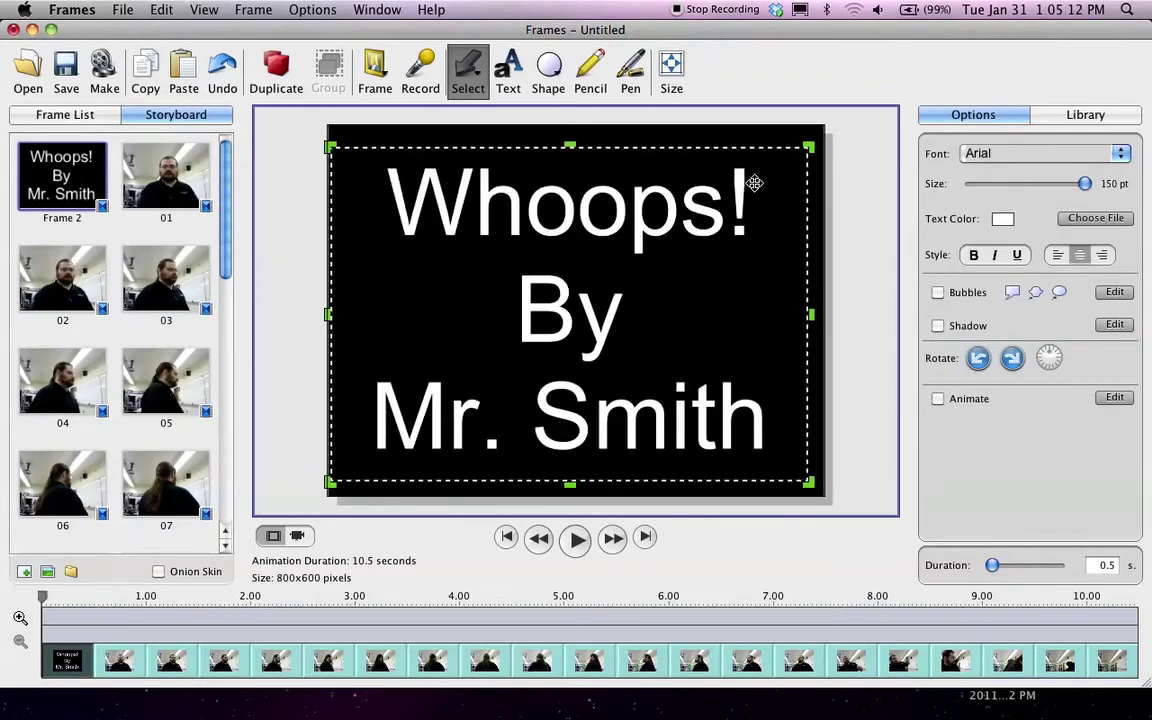
click(869, 213)
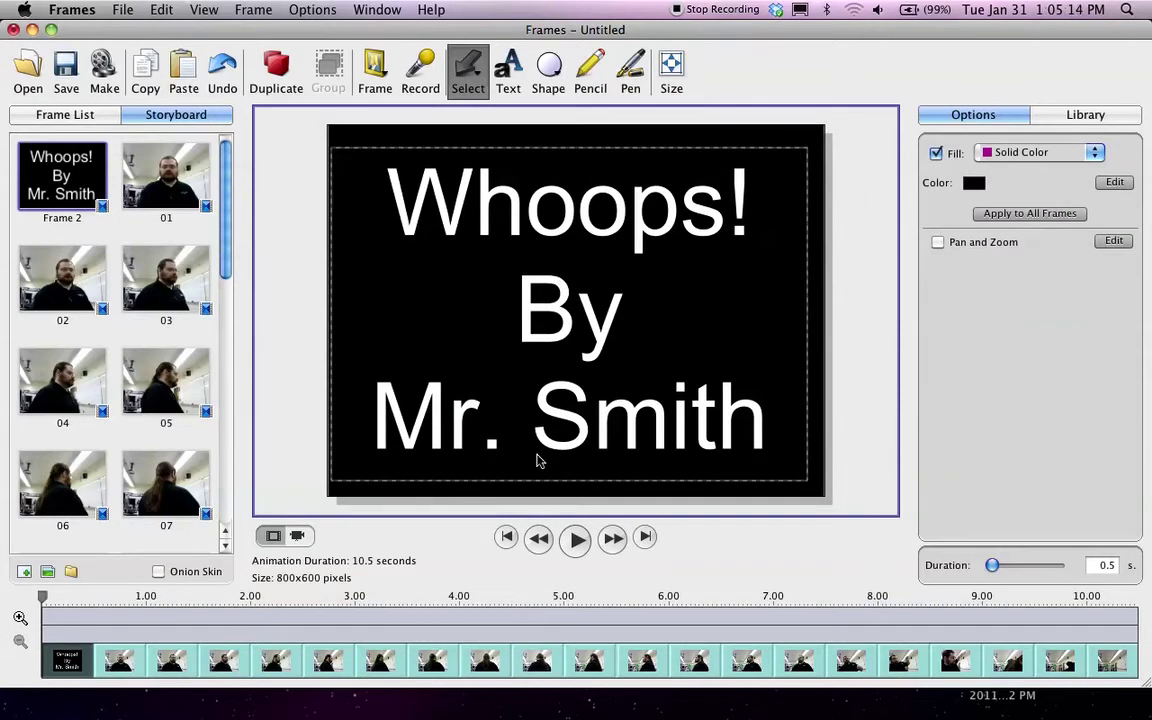
Step: Set the title frame's duration to 3 seconds
click(68, 660)
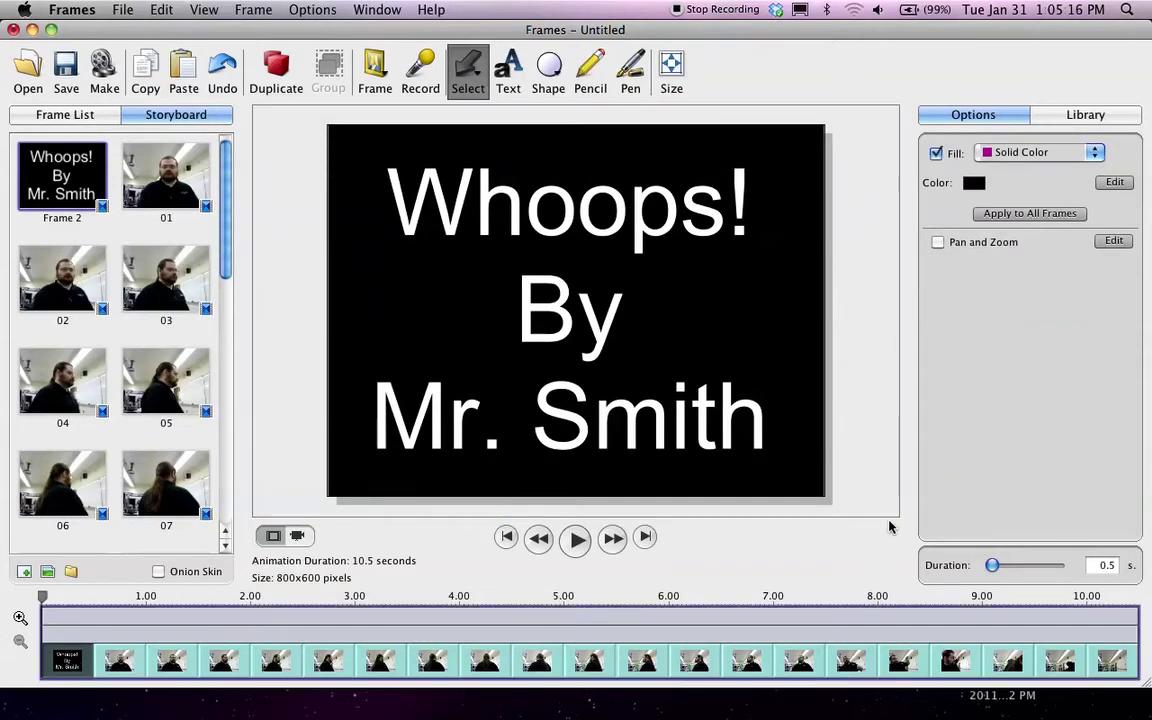
drag(992, 565, 1011, 567)
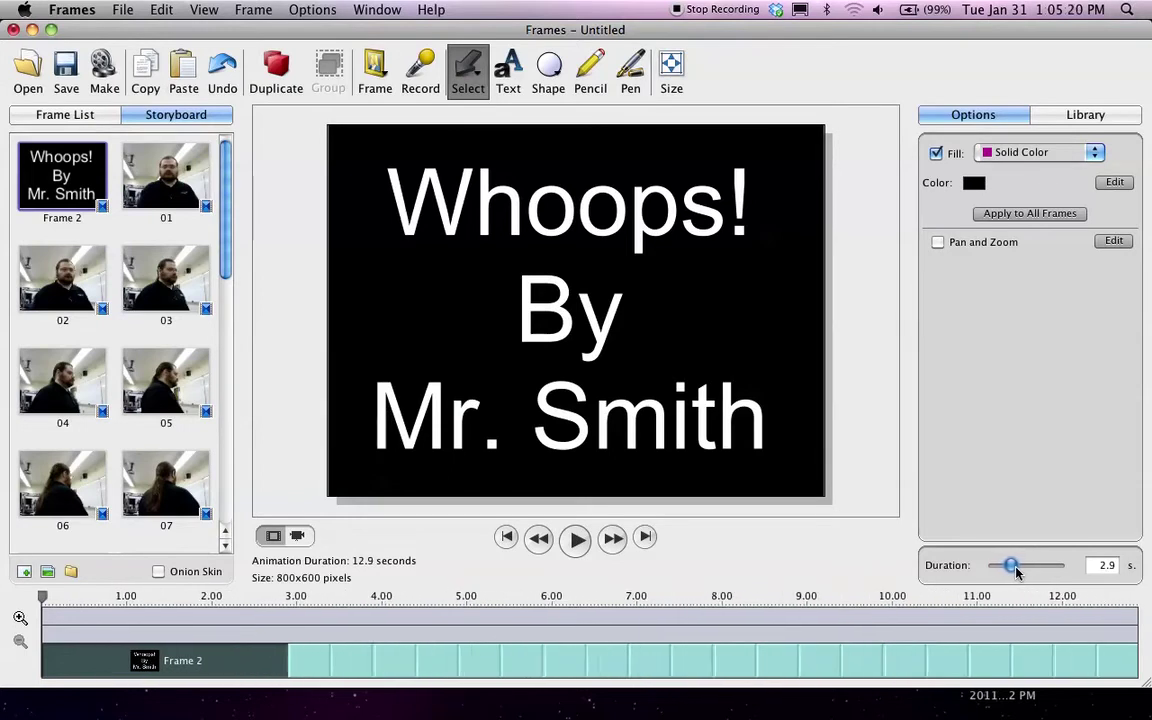
double_click(1092, 566)
text(3)
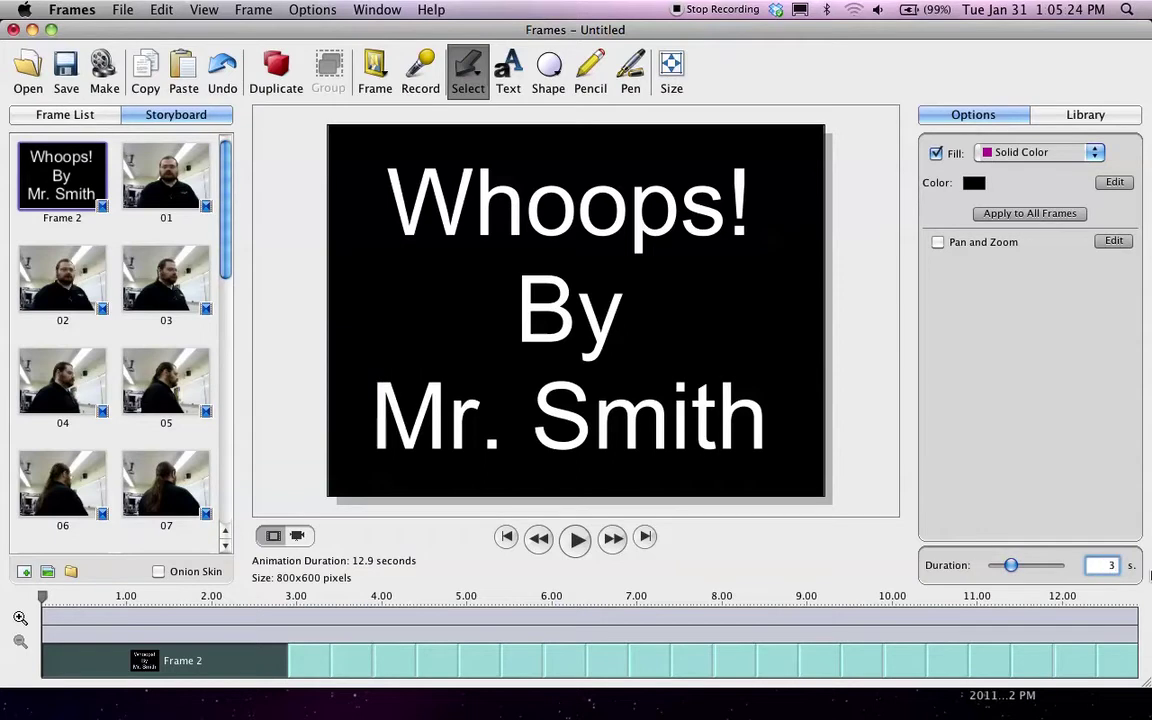
click(375, 617)
Step: Set photos 01–20 to 0.1 s each and play the 5-second animation from the start
click(322, 657)
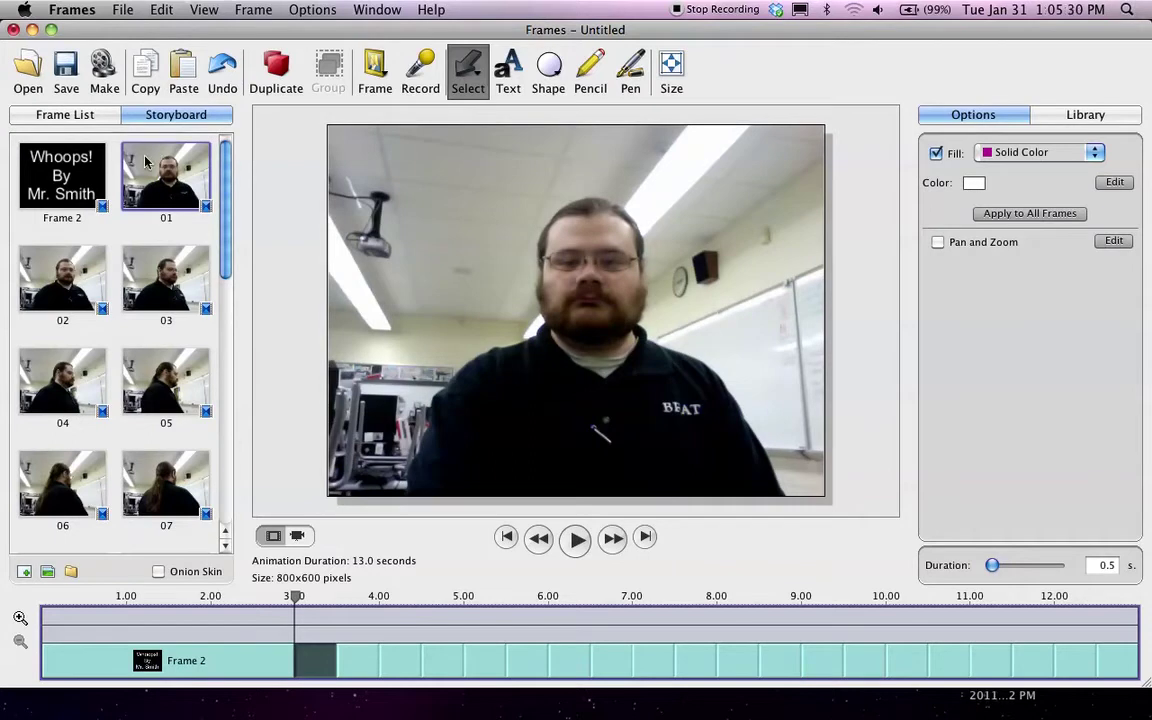
scroll(178, 203, down, 10)
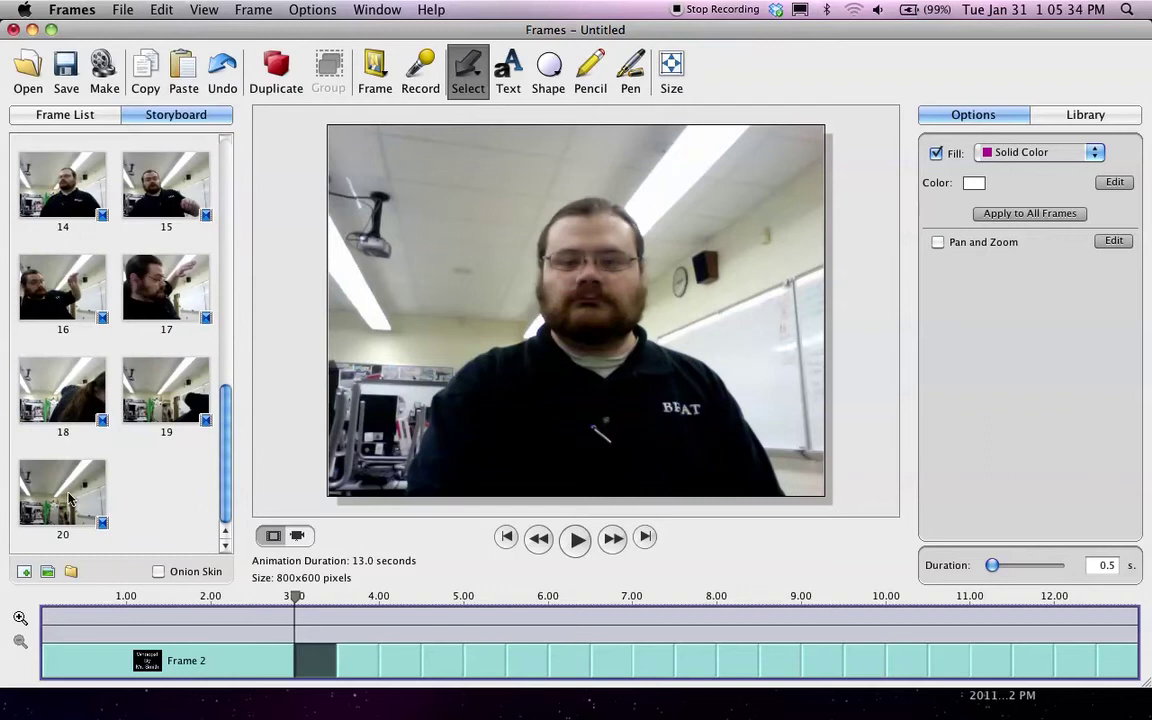
shift+click(68, 497)
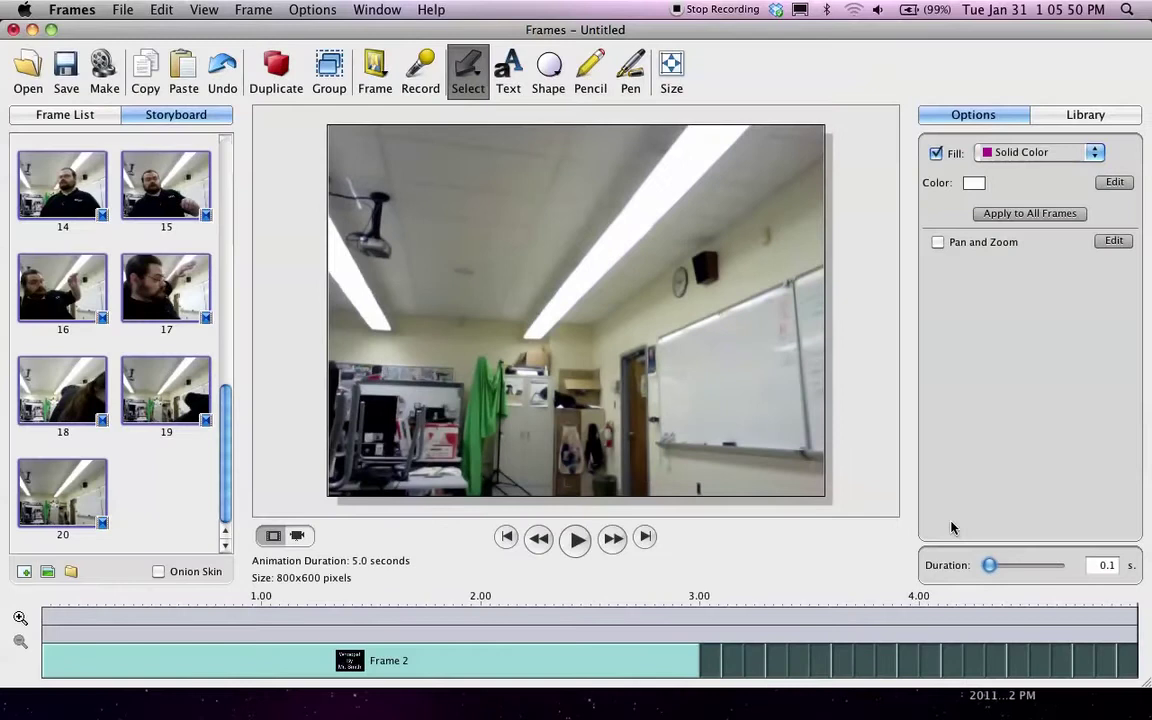
click(506, 538)
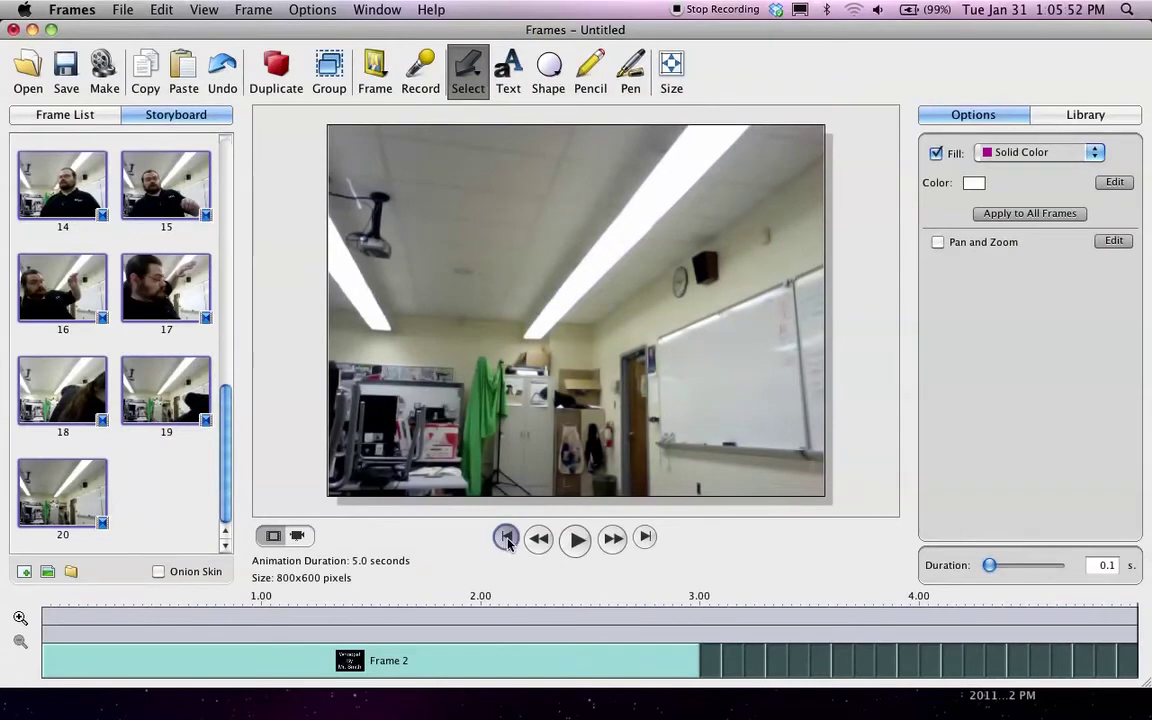
click(576, 540)
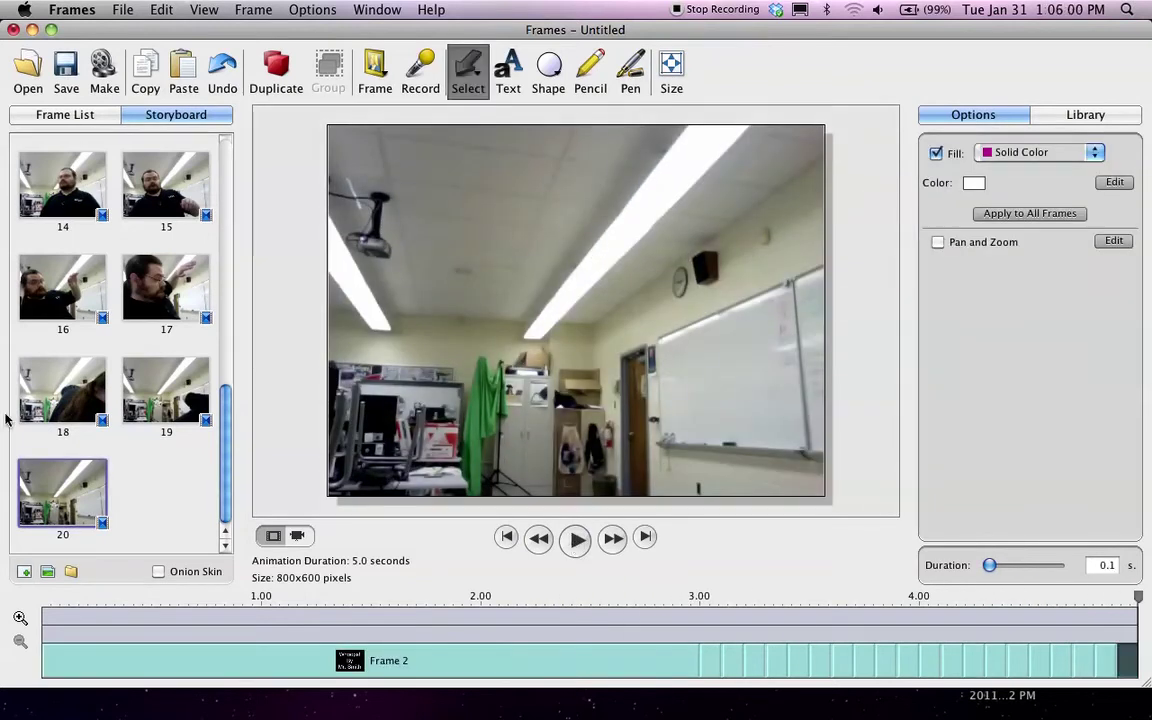
Step: Select storyboard photos 01 through 14 and group them into one 1.4-second clip
scroll(127, 476, up, 15)
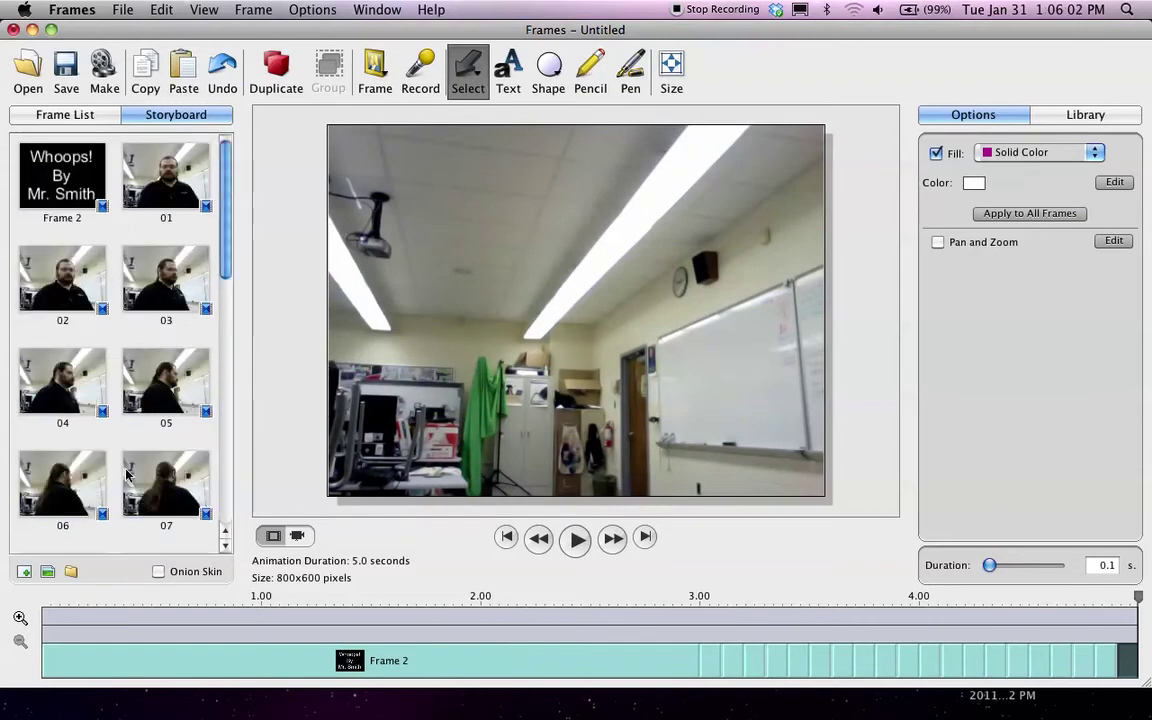
scroll(160, 345, down, 10)
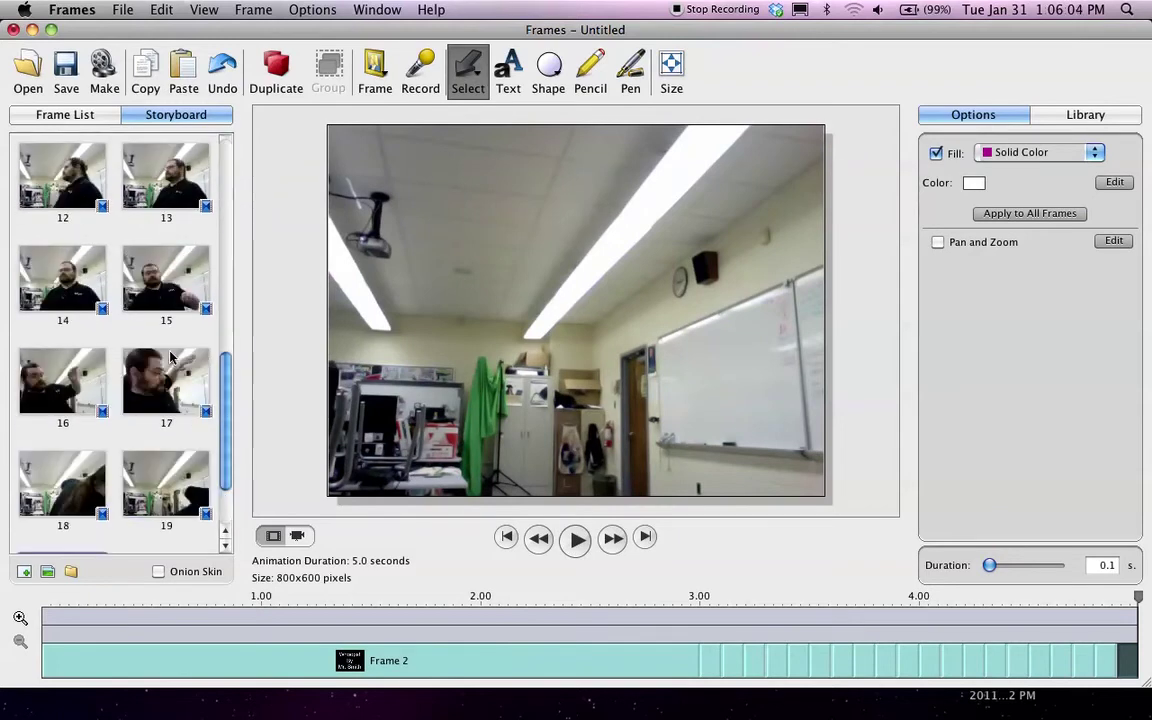
scroll(170, 356, down, 2)
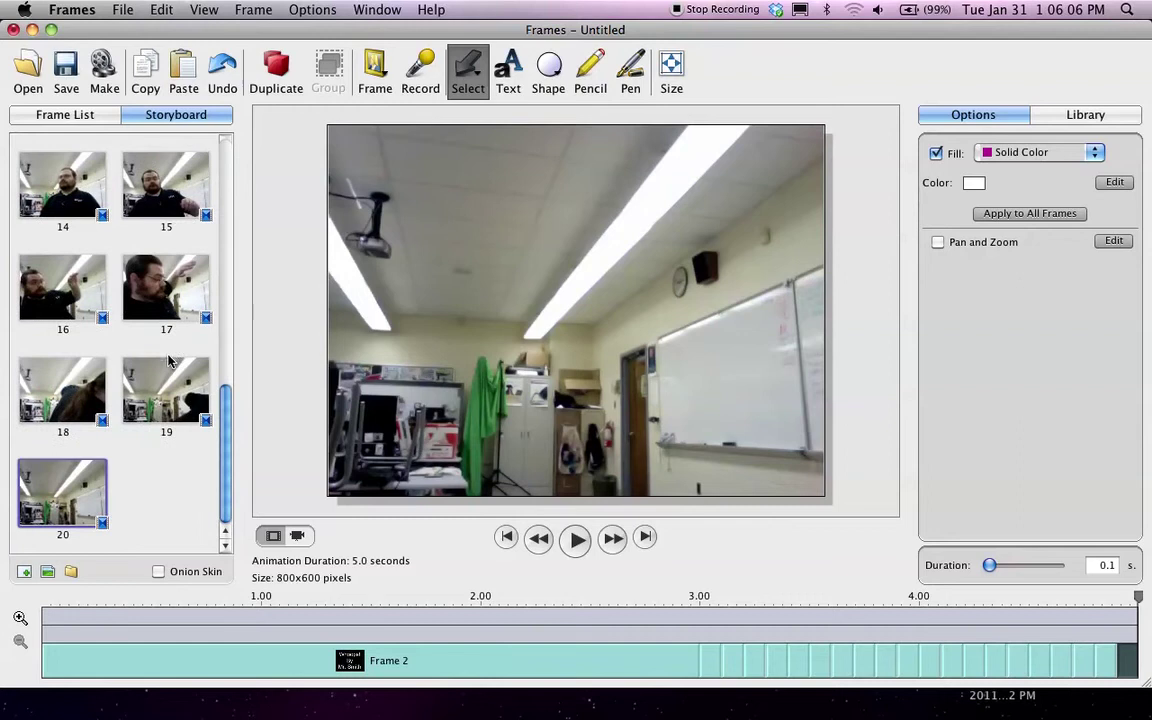
scroll(170, 355, up, 15)
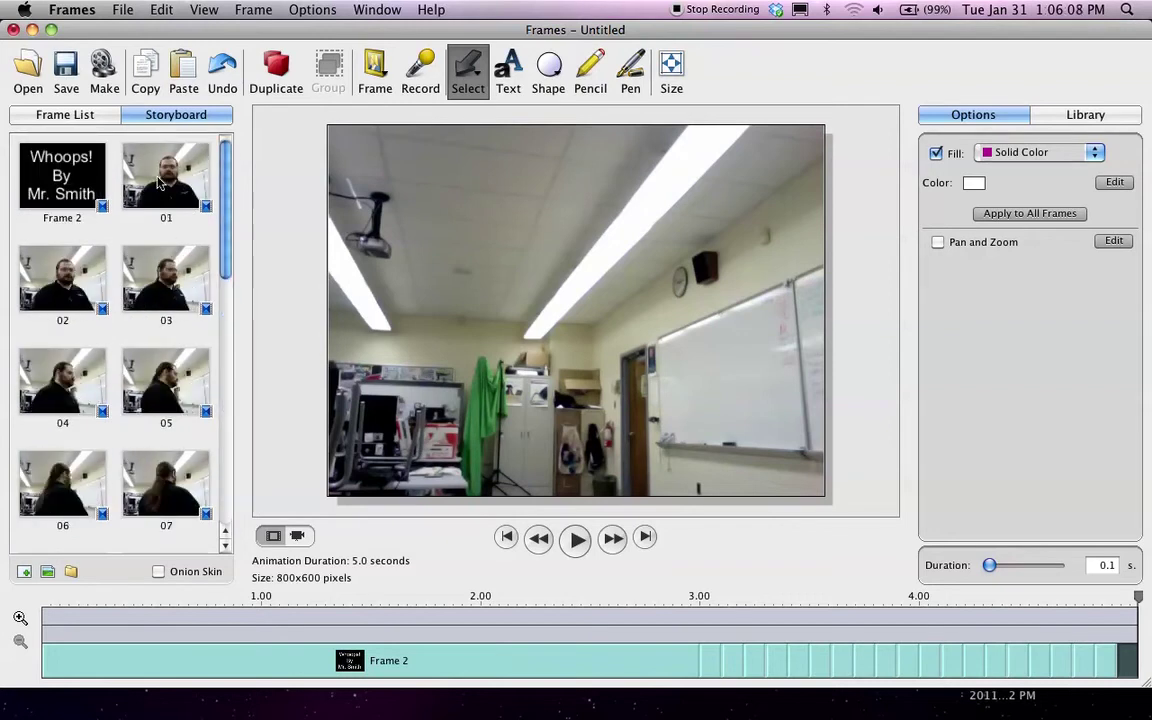
click(162, 182)
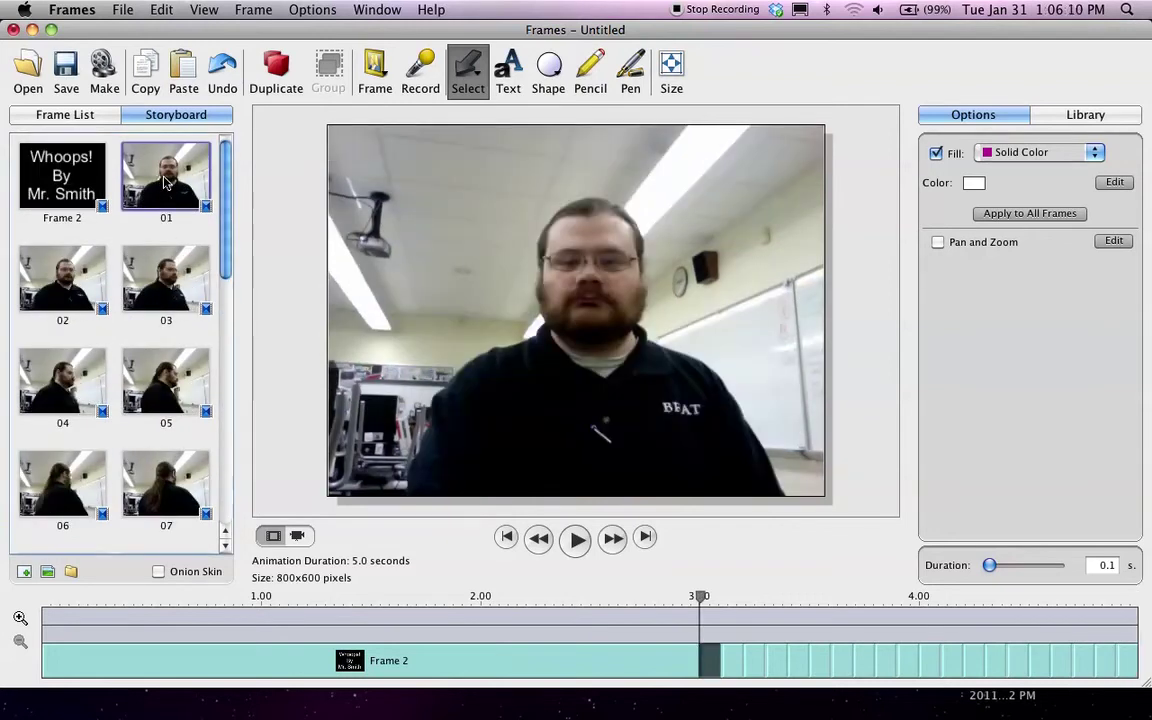
scroll(165, 182, down, 5)
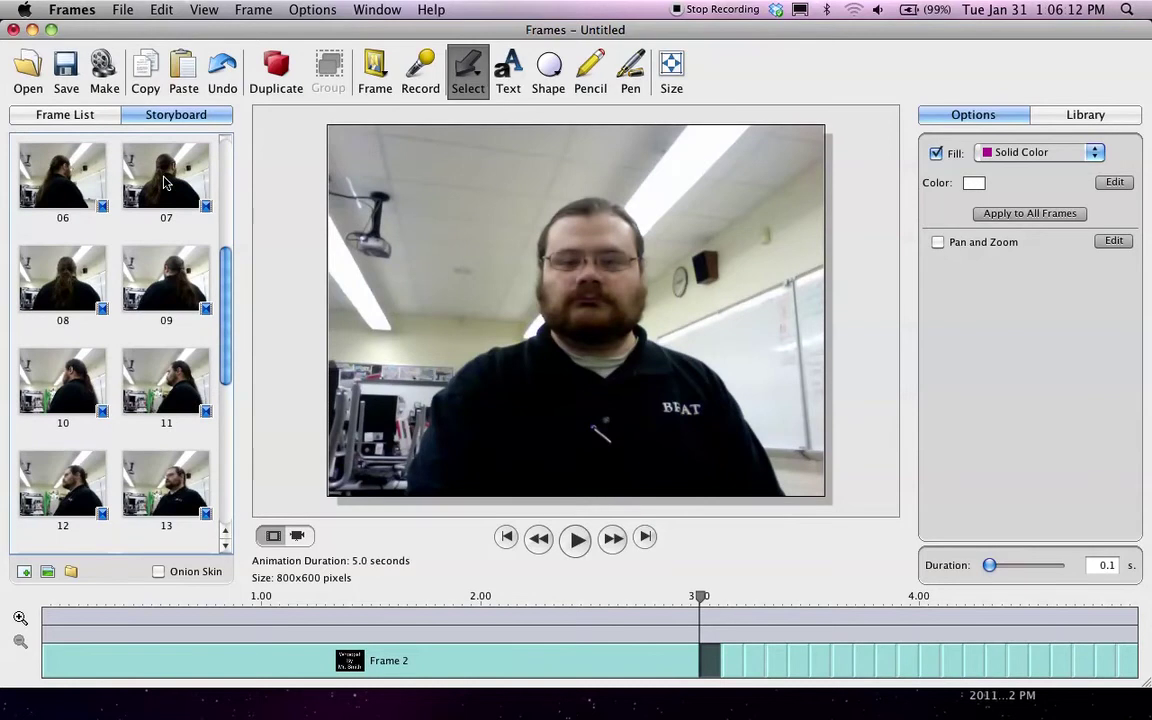
scroll(165, 182, down, 1)
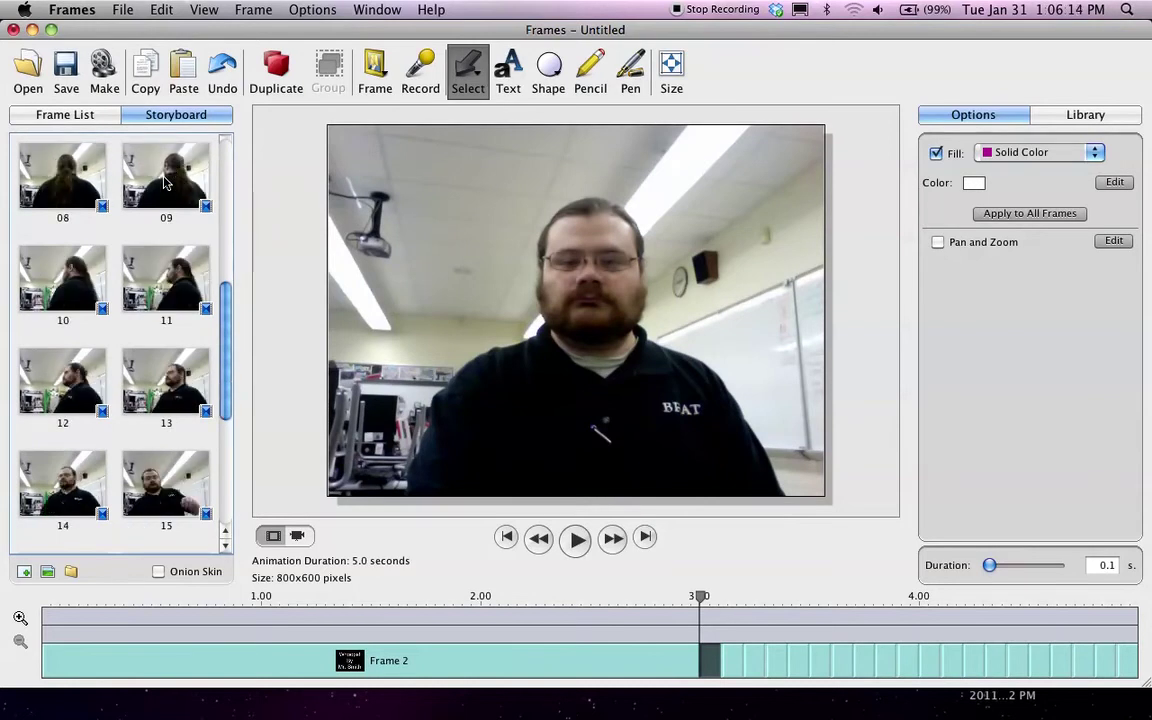
shift+click(83, 483)
scroll(112, 350, up, 5)
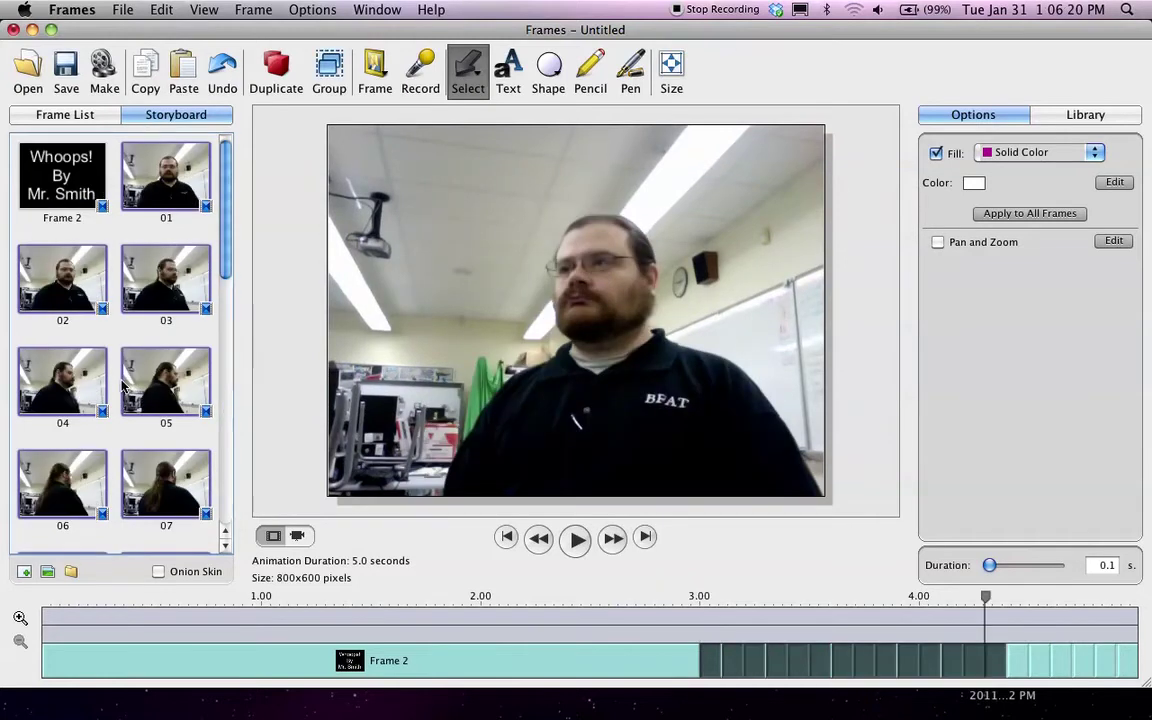
scroll(118, 370, down, 5)
scroll(122, 383, up, 5)
click(322, 80)
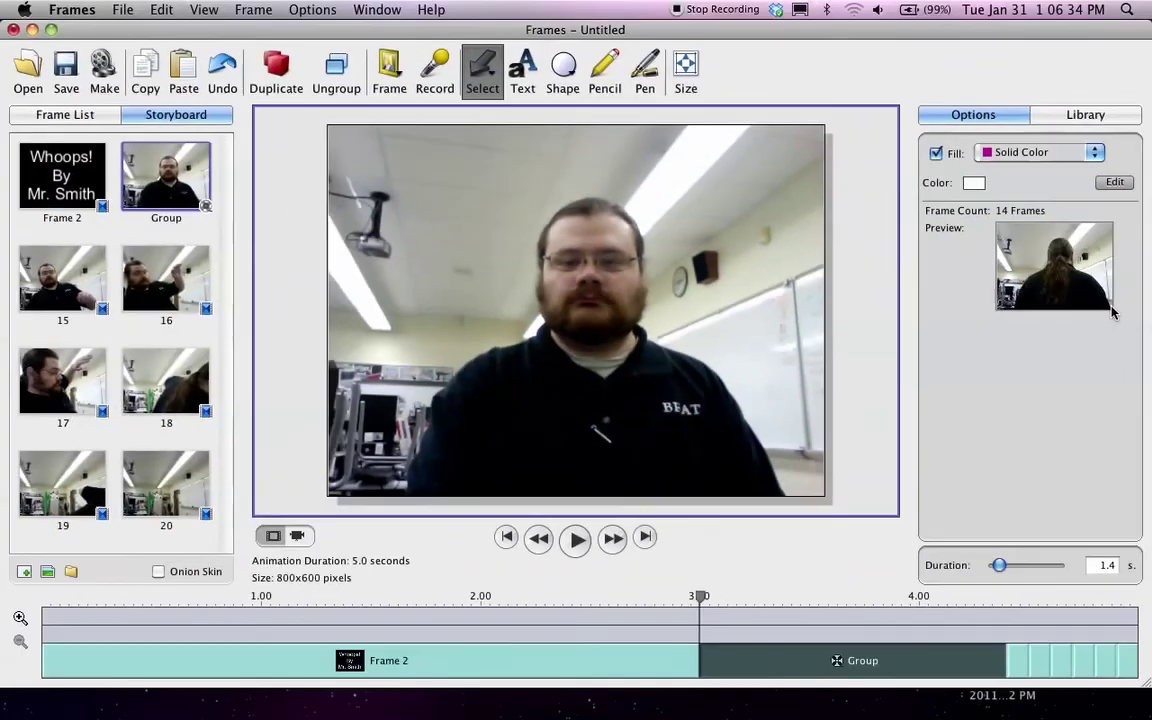
Step: Duplicate the group clip twice for three spins, then preview the 7.8-second animation from the start
click(196, 178)
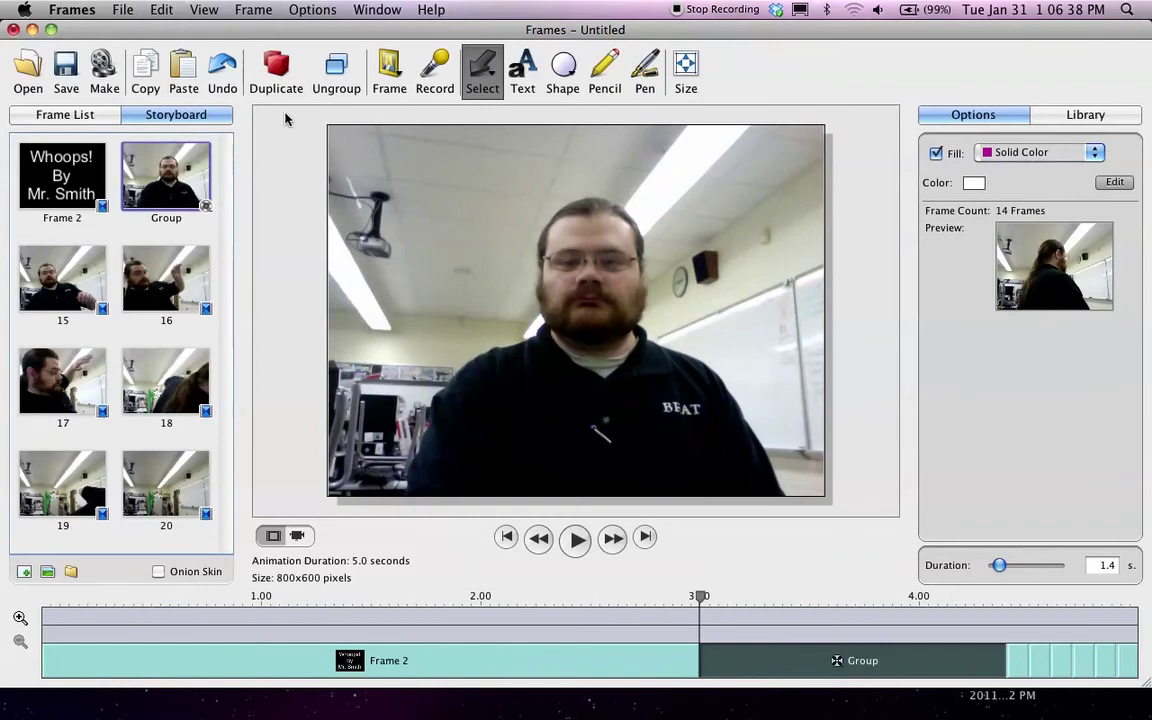
click(276, 70)
click(274, 72)
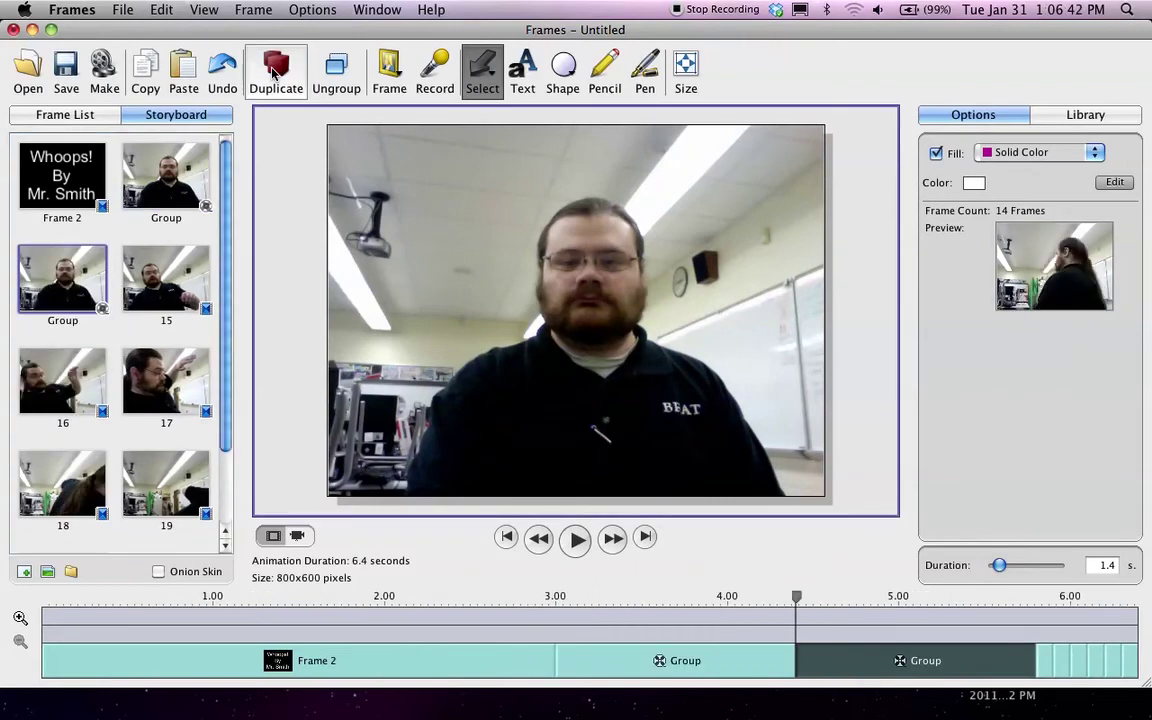
click(274, 70)
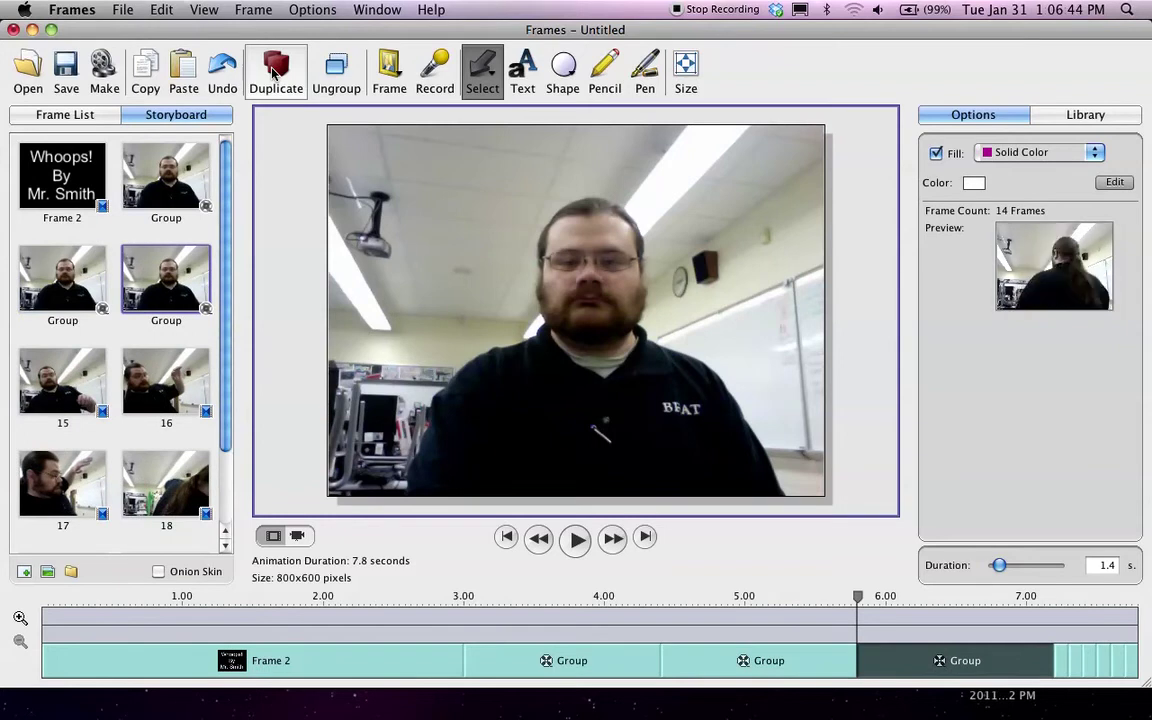
click(505, 538)
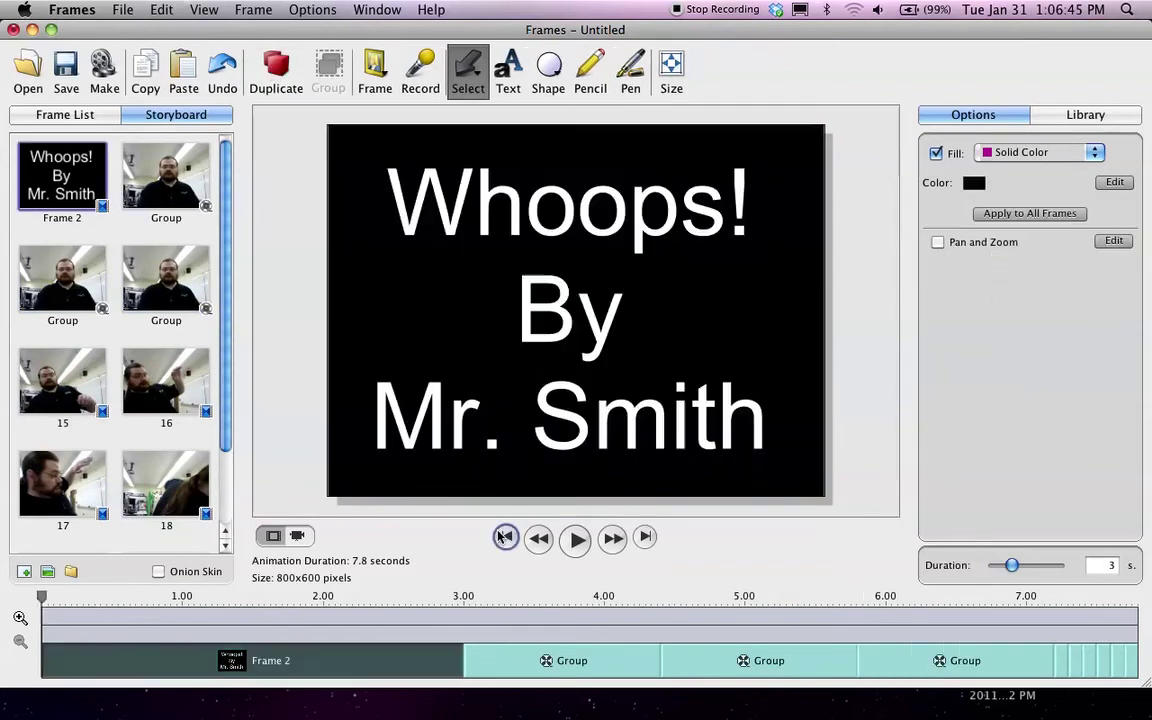
click(577, 539)
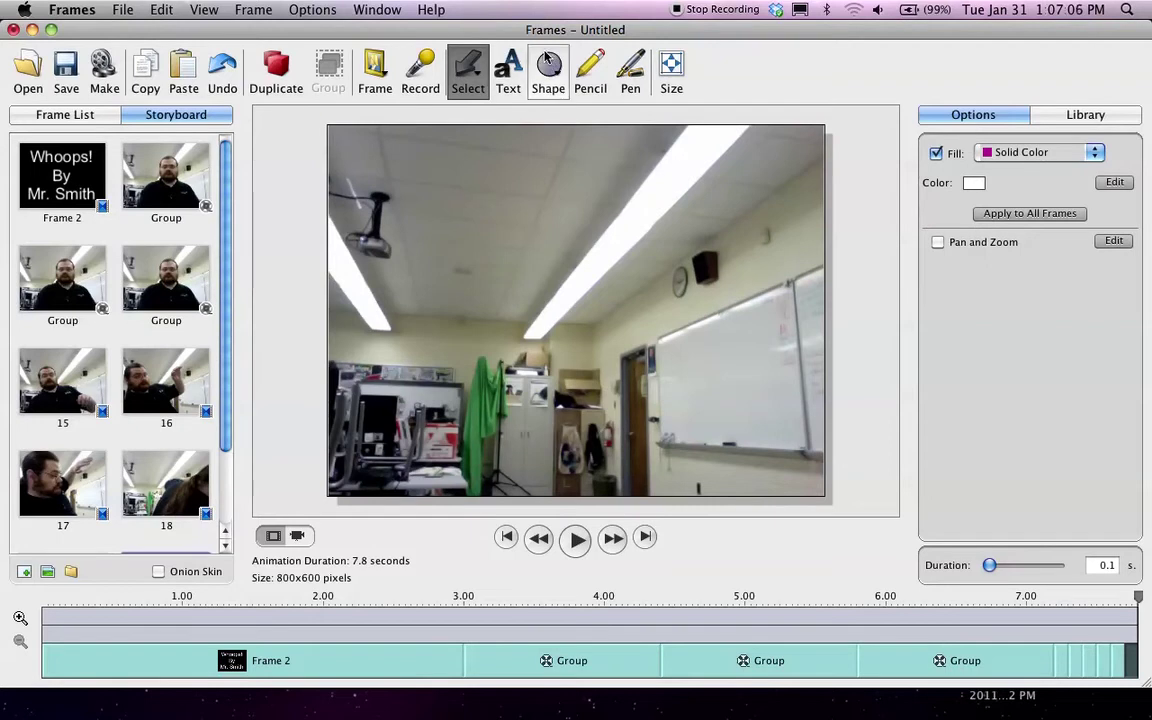
Step: Export the movie in Web format to the Desktop as 'animationframessample' without saving the project
click(452, 217)
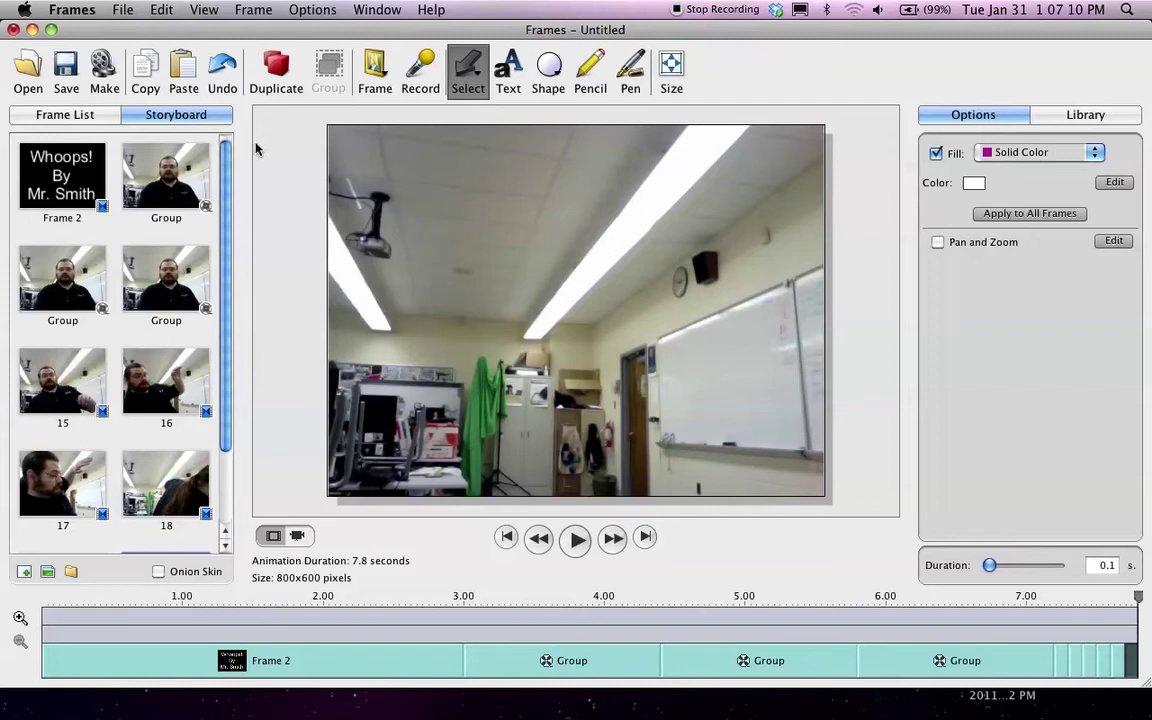
click(105, 70)
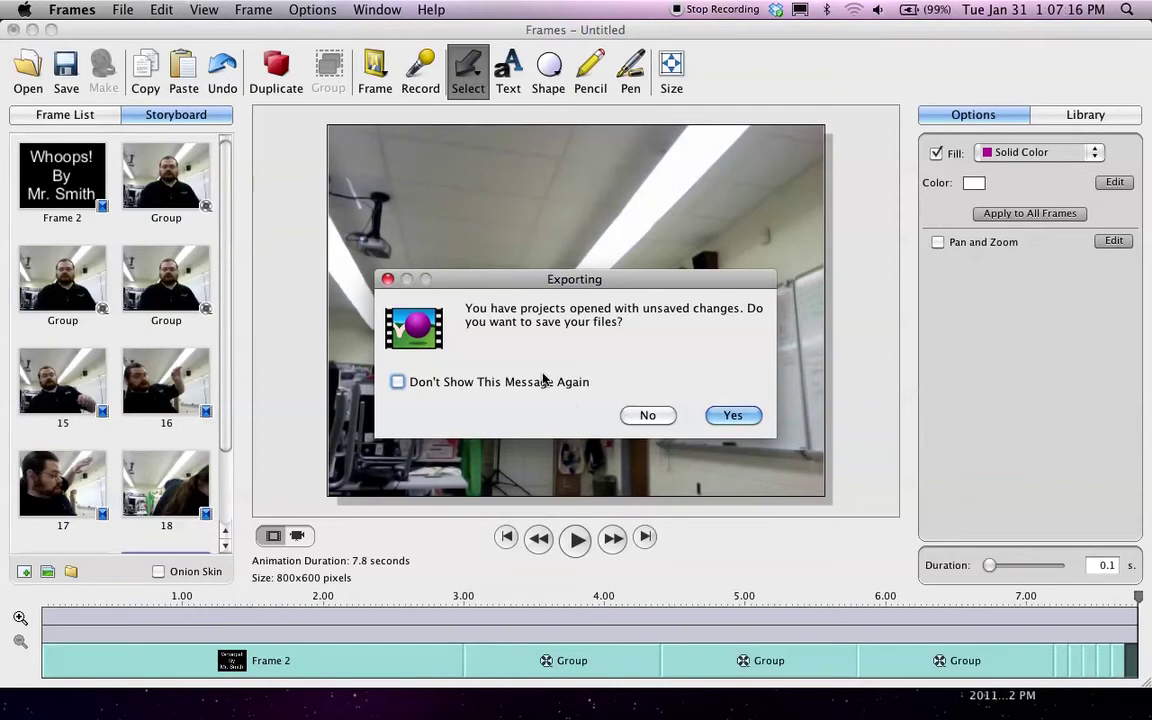
click(653, 420)
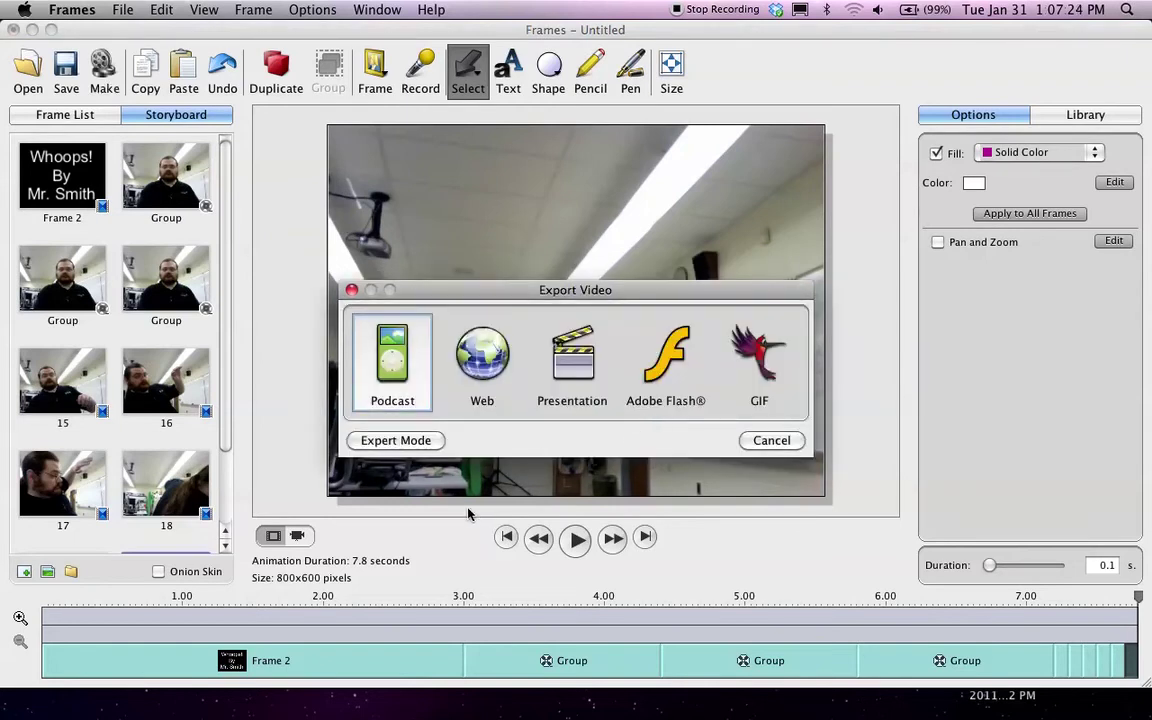
click(476, 355)
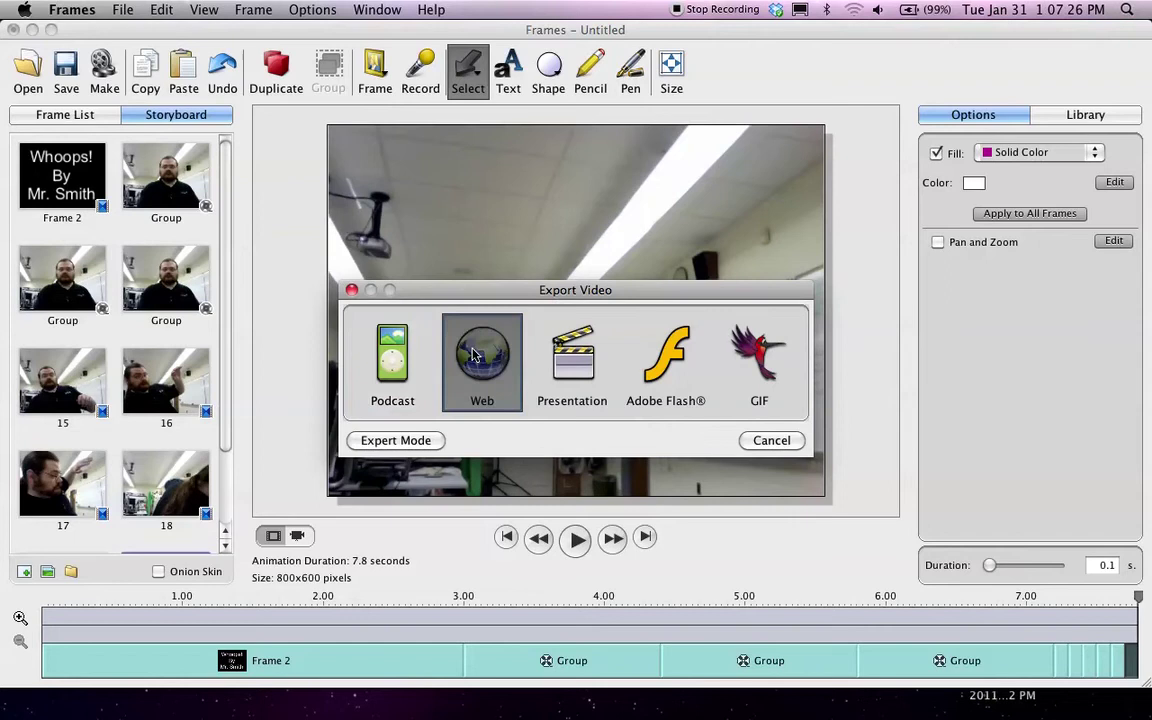
double_click(476, 355)
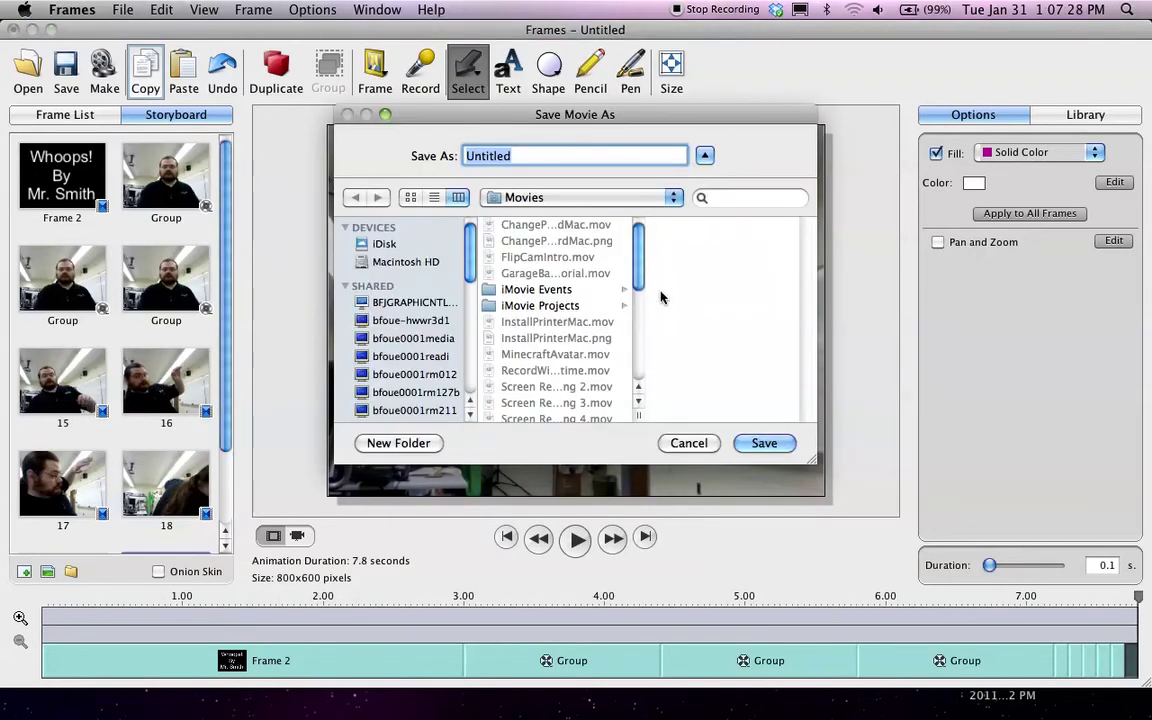
scroll(390, 316, down, 4)
scroll(391, 316, down, 2)
click(375, 298)
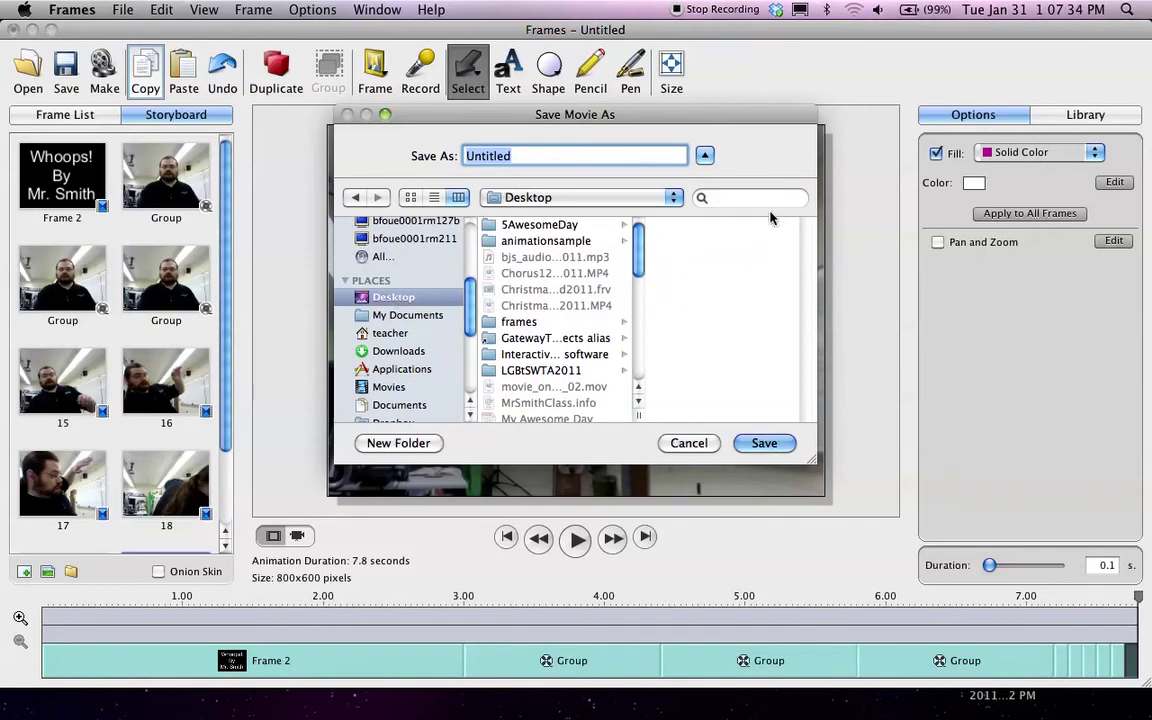
text(animat)
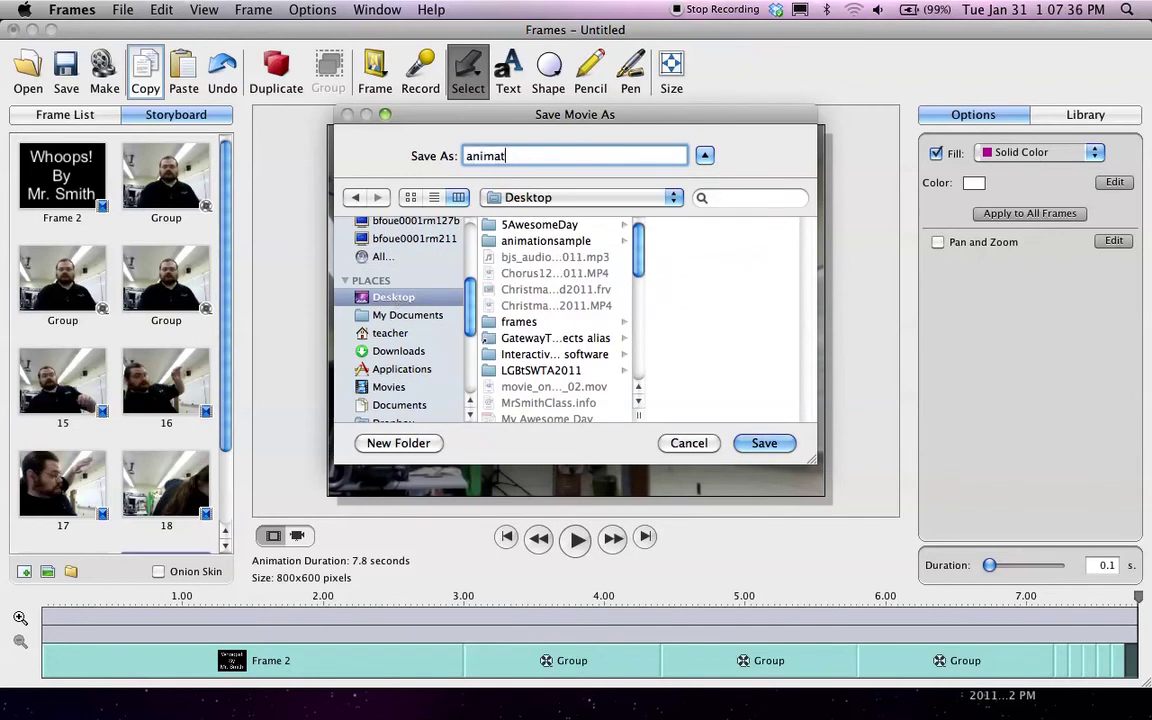
text(ionframessample)
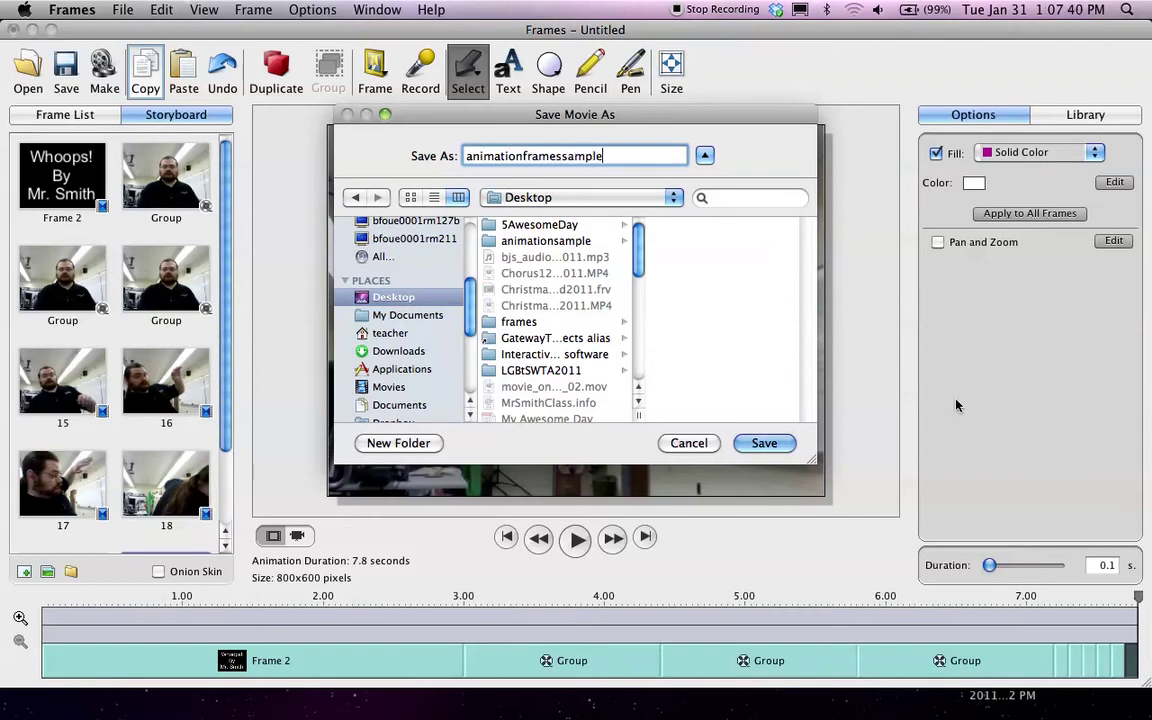
click(764, 443)
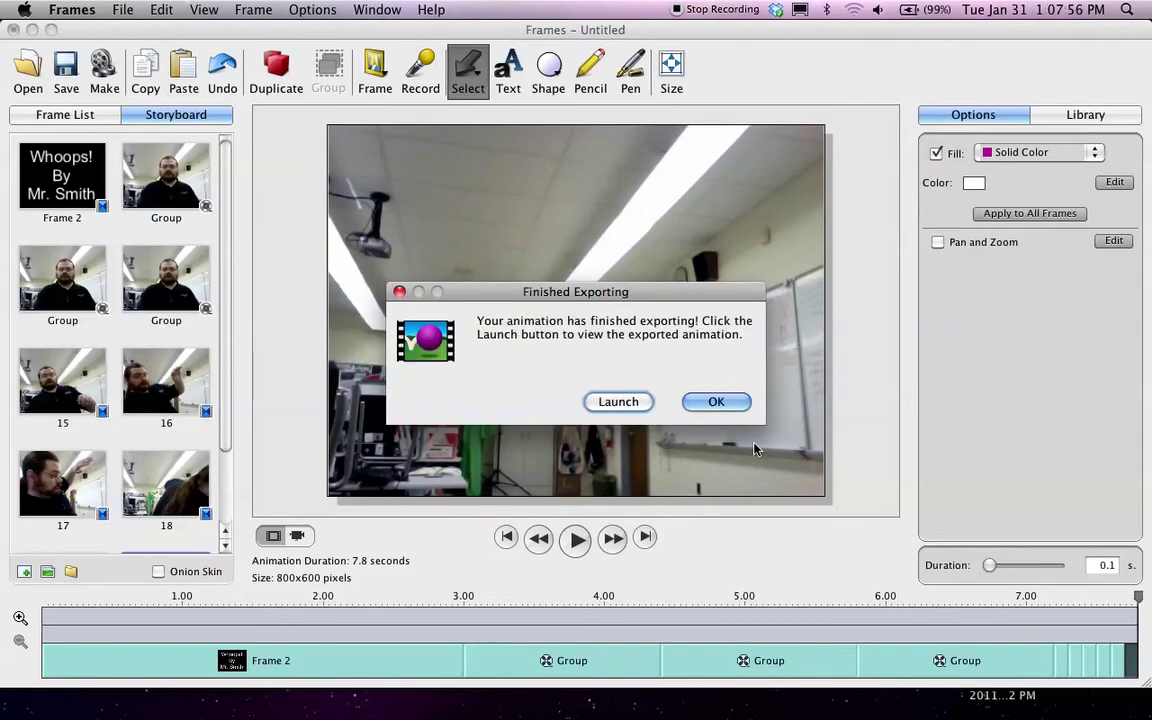
Step: Play the exported animationframessample movie in QuickTime, then close it and cancel the recording prompt
click(597, 399)
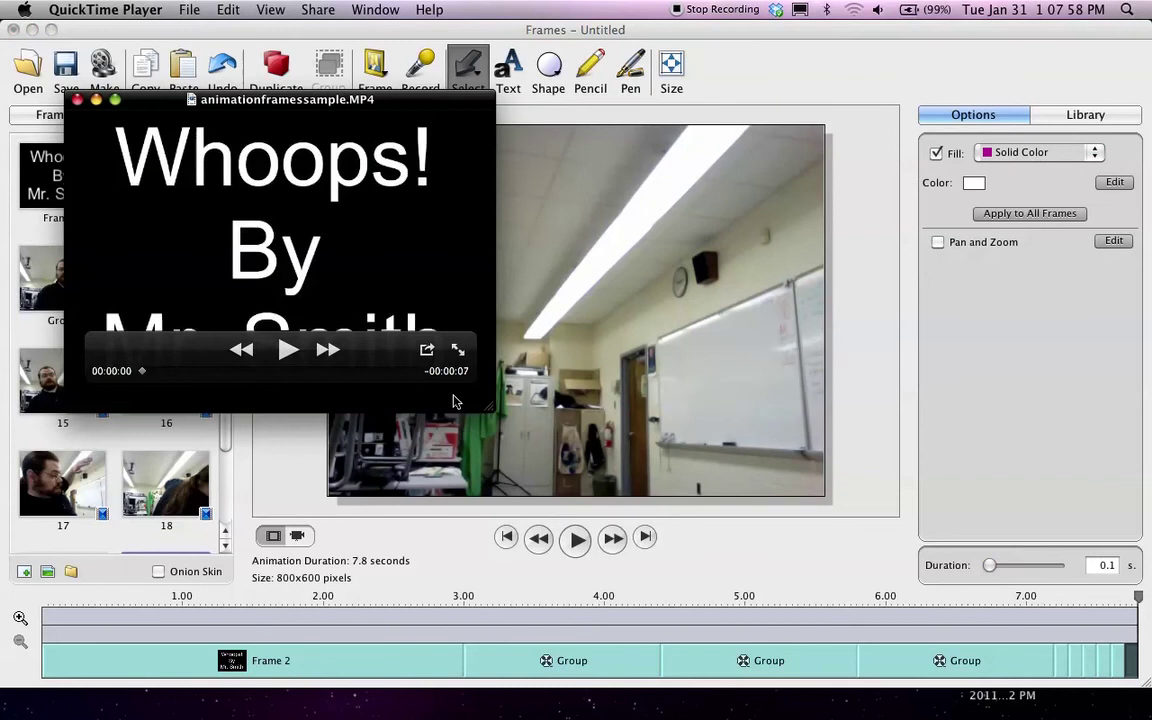
click(288, 349)
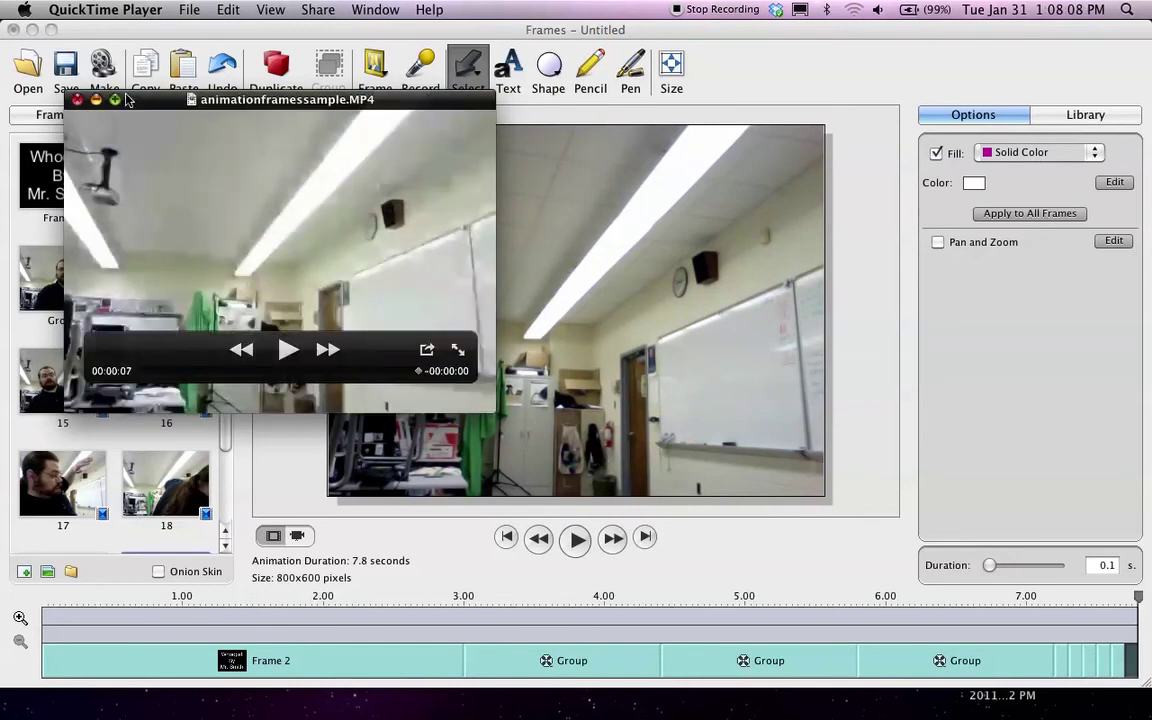
drag(152, 108, 413, 113)
key(super+w)
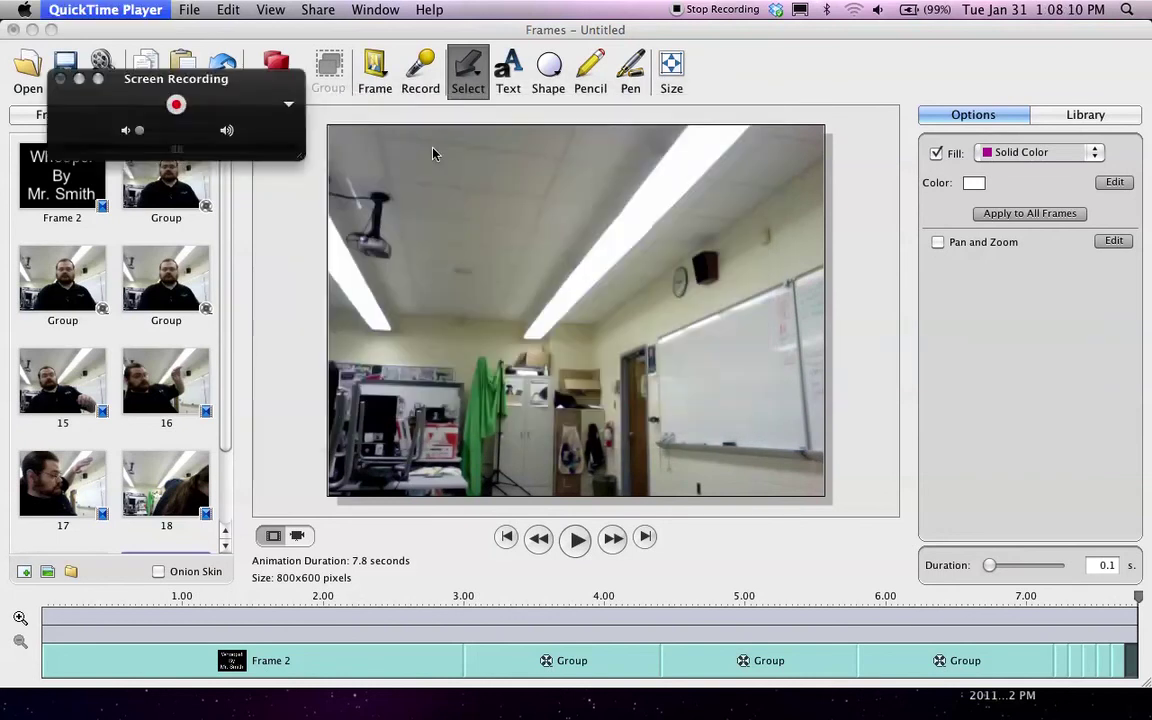
key(super+w)
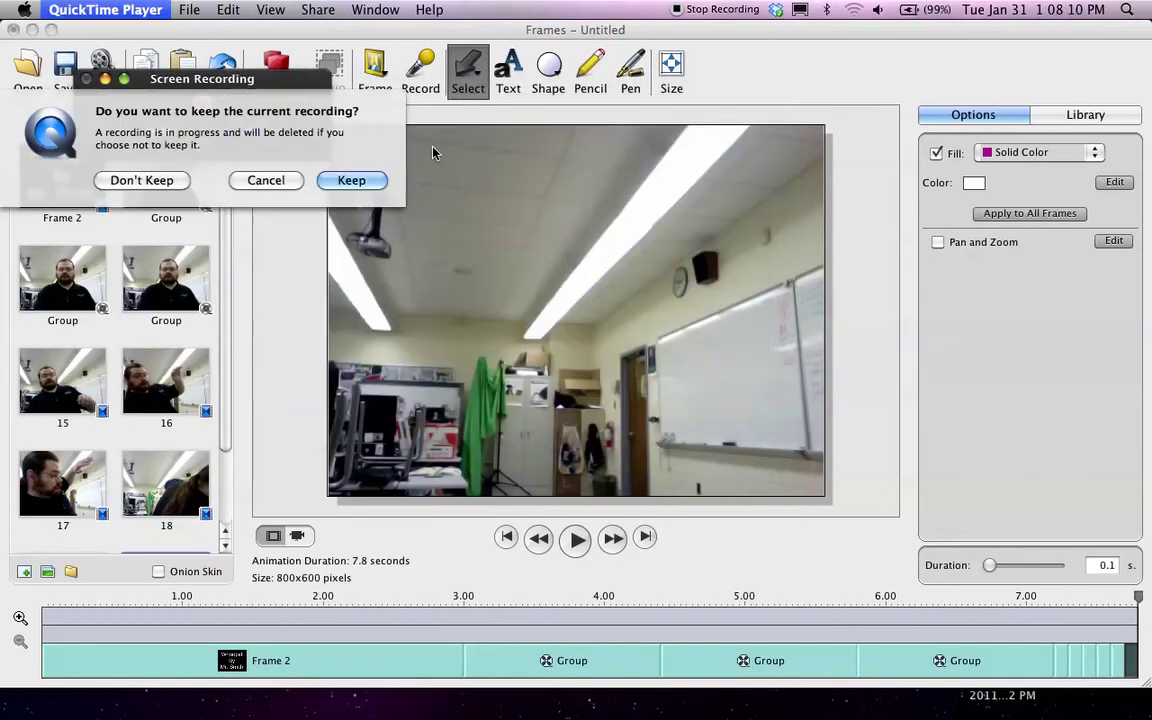
click(274, 185)
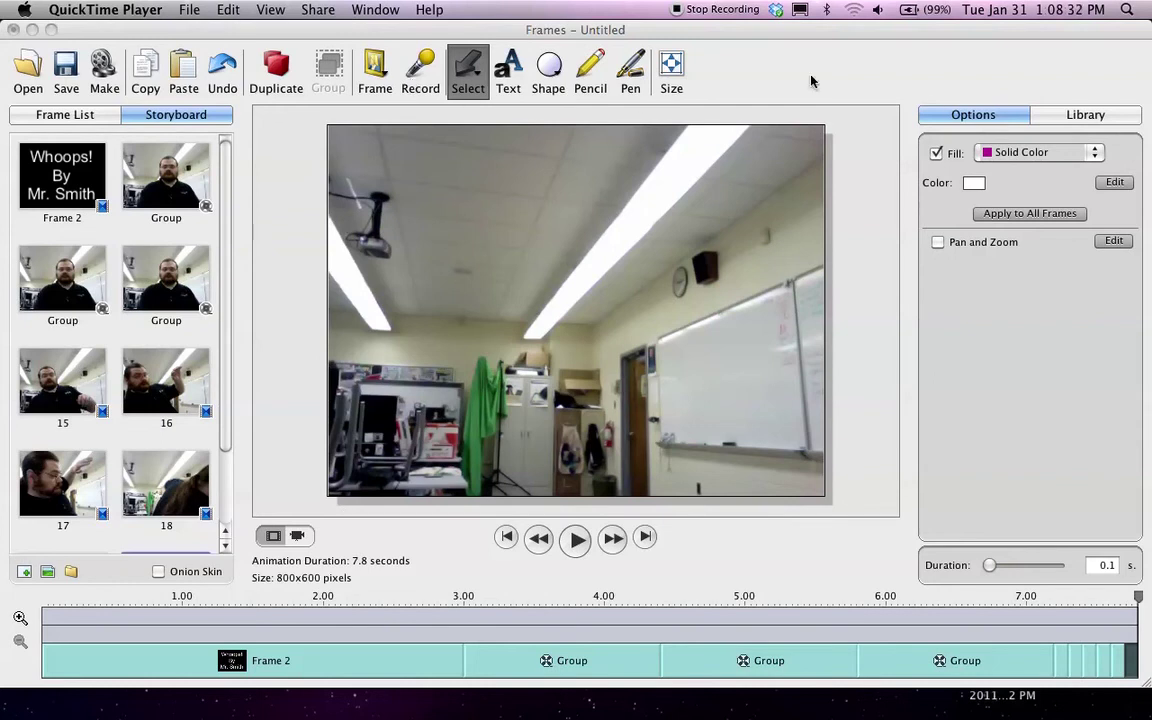
Step: Browse the media library to Sounds > Music and adjust the computer's volume
click(1060, 116)
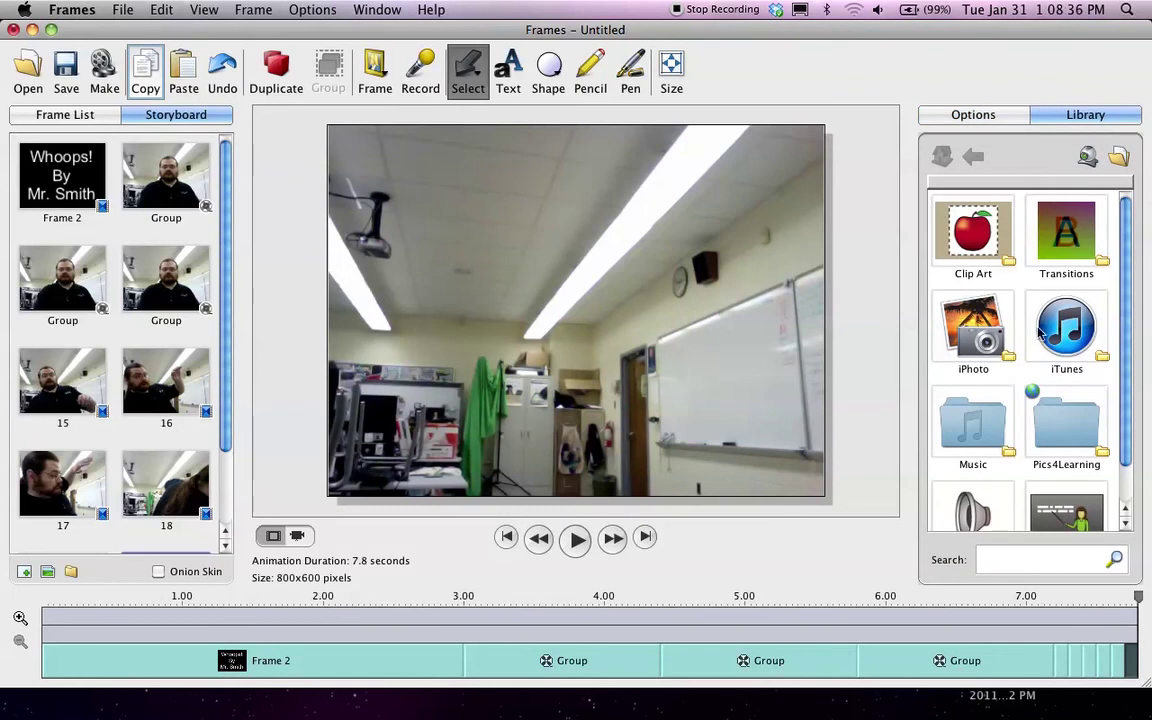
scroll(970, 375, down, 2)
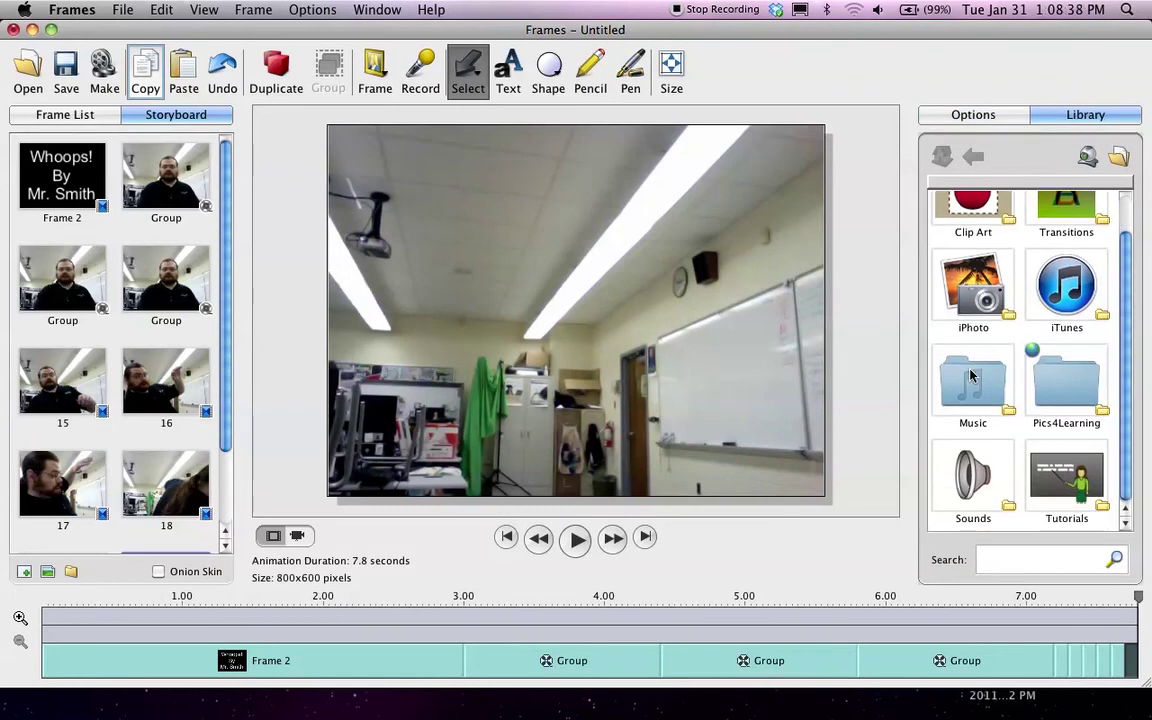
double_click(972, 478)
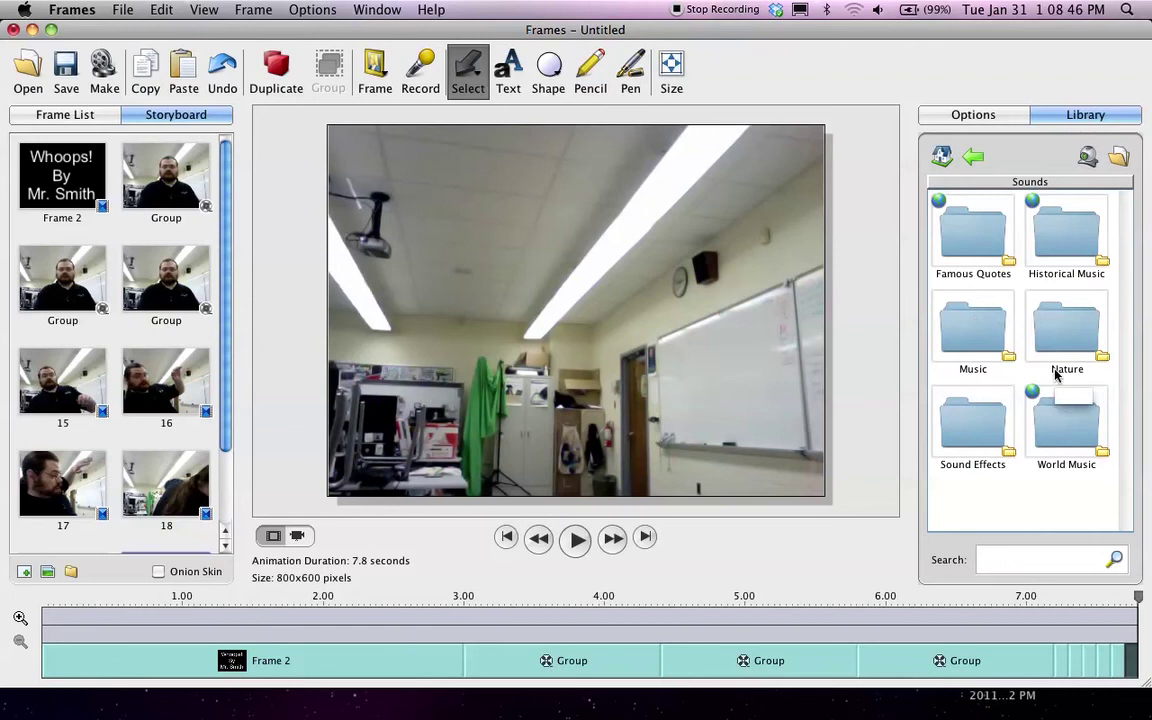
double_click(975, 334)
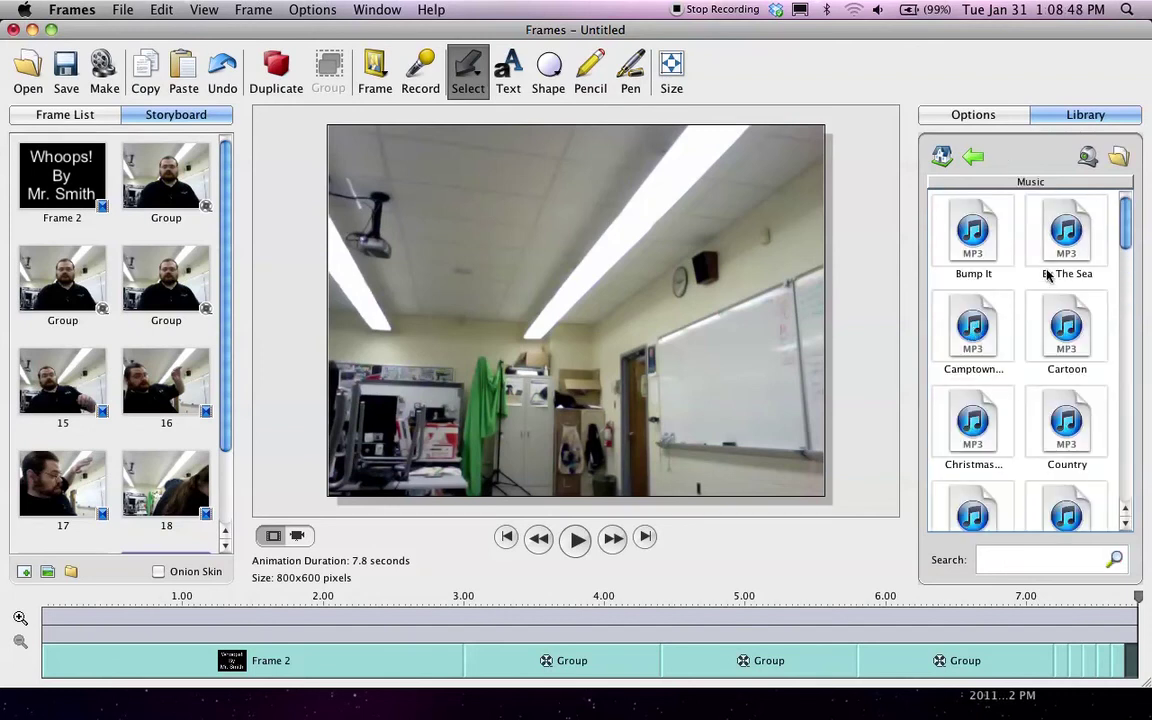
scroll(1047, 275, down, 10)
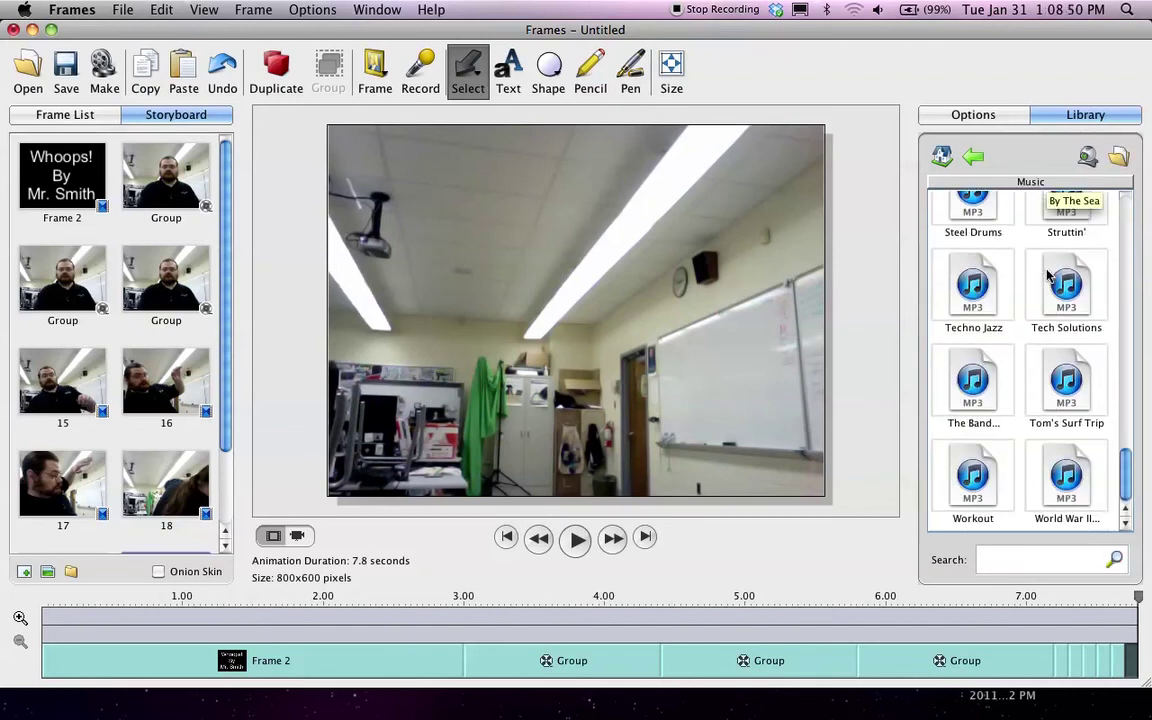
scroll(1047, 275, up, 10)
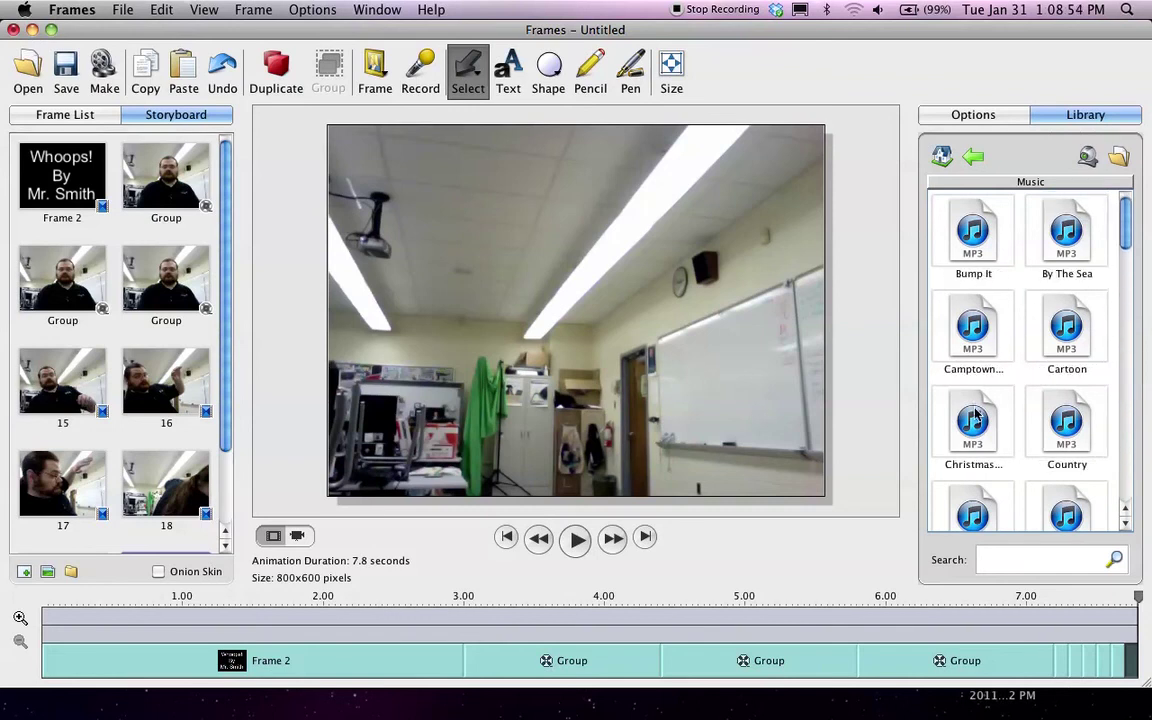
key(XF86AudioLowerVolume)
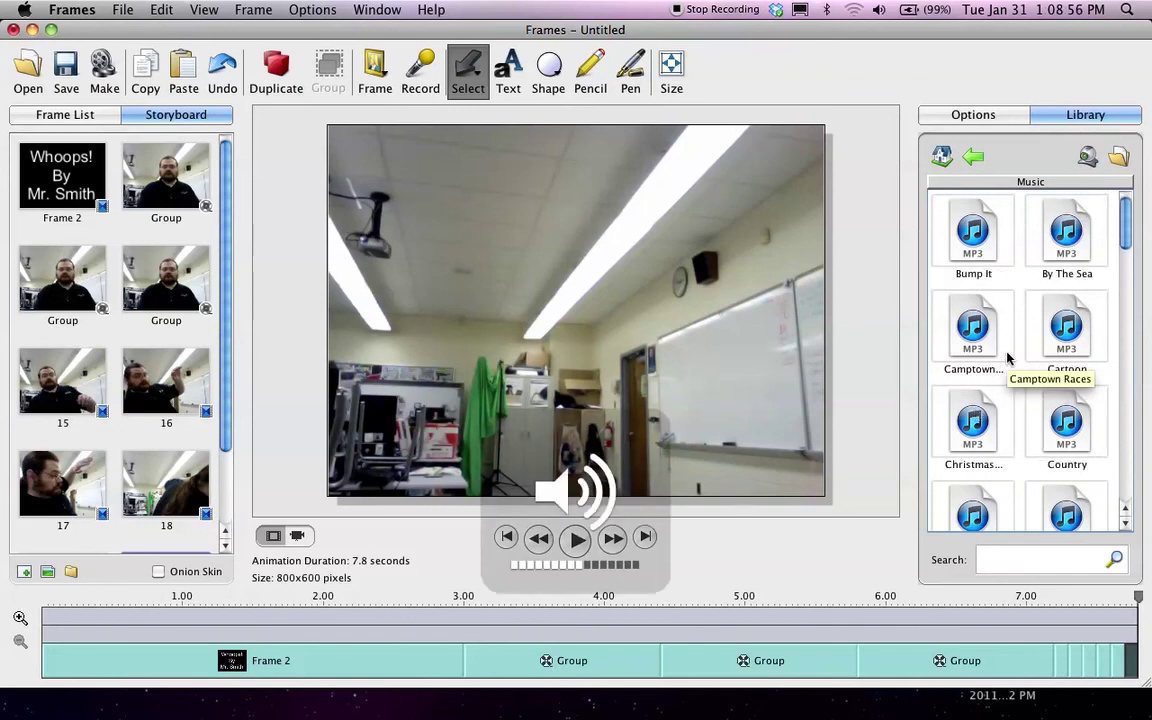
key(XF86AudioRaiseVolume)
key(XF86AudioRaiseVolume)
key(XF86AudioRaiseVolume)
key(XF86AudioRaiseVolume)
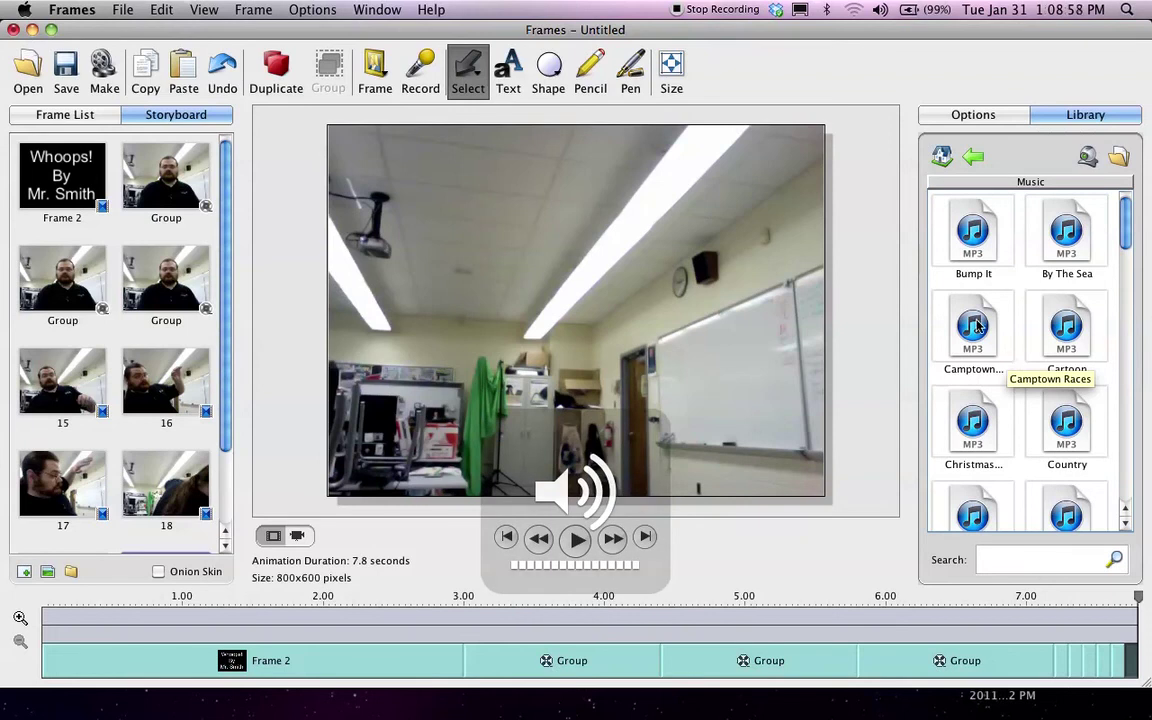
Step: Preview Camptown Races and drag it onto the timeline as the soundtrack
click(980, 340)
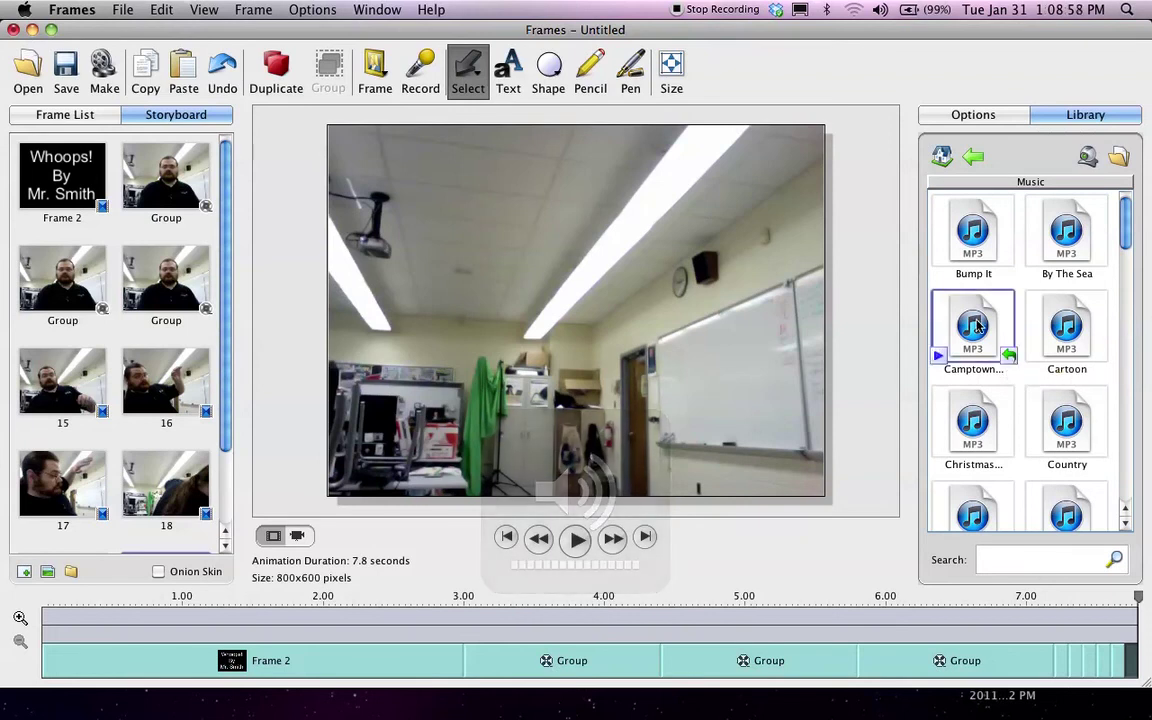
click(939, 357)
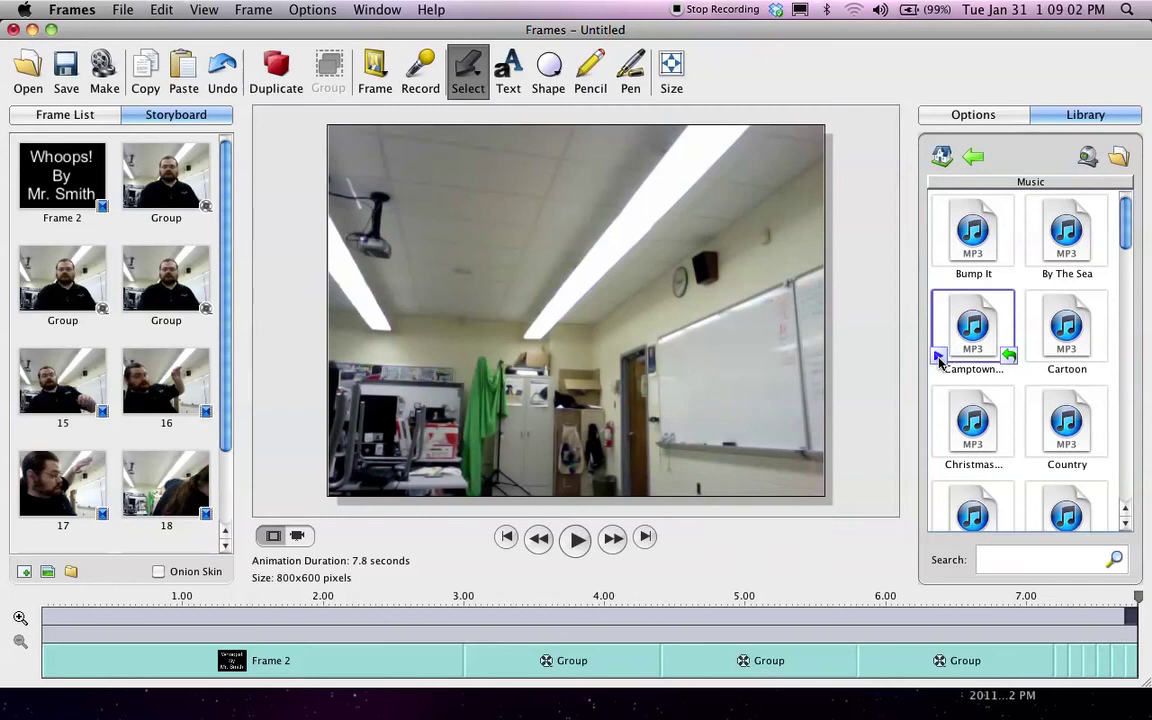
click(939, 357)
drag(1133, 624, 43, 625)
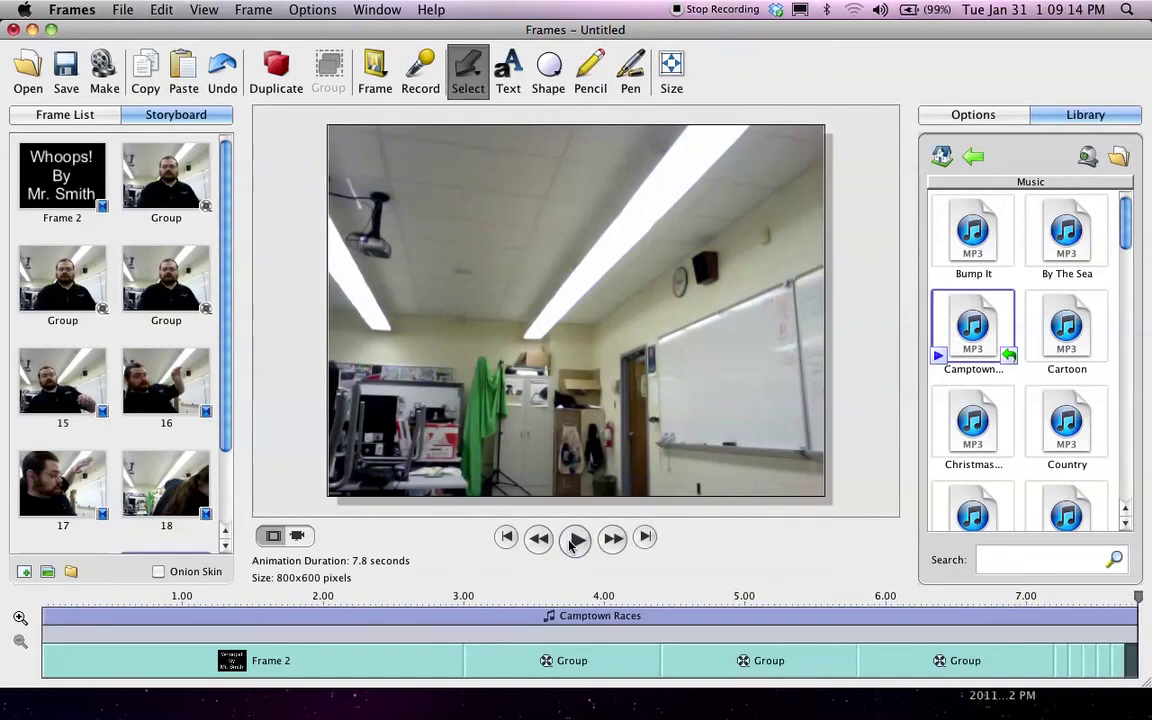
click(537, 541)
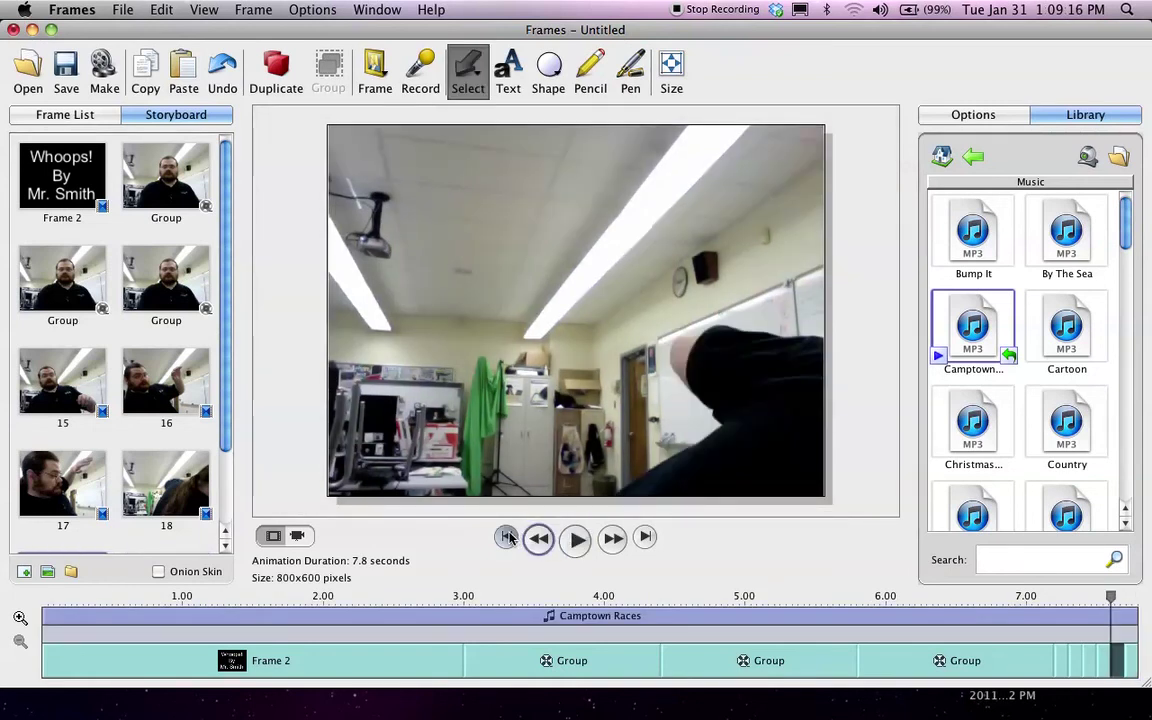
click(580, 545)
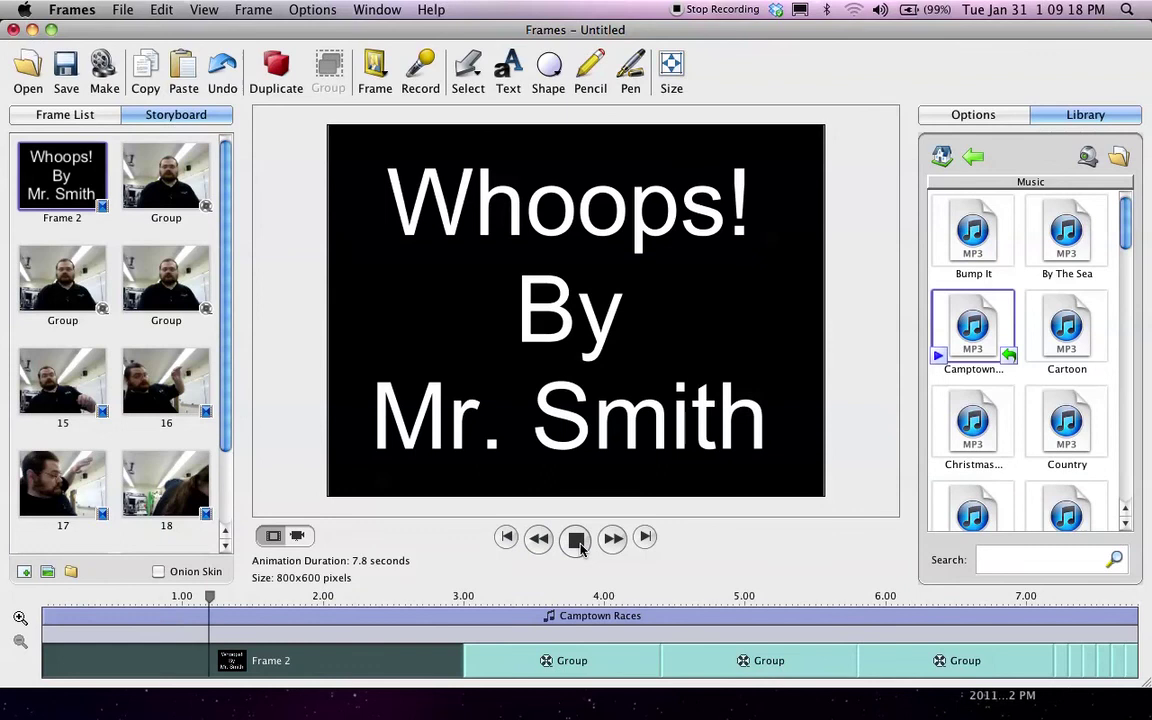